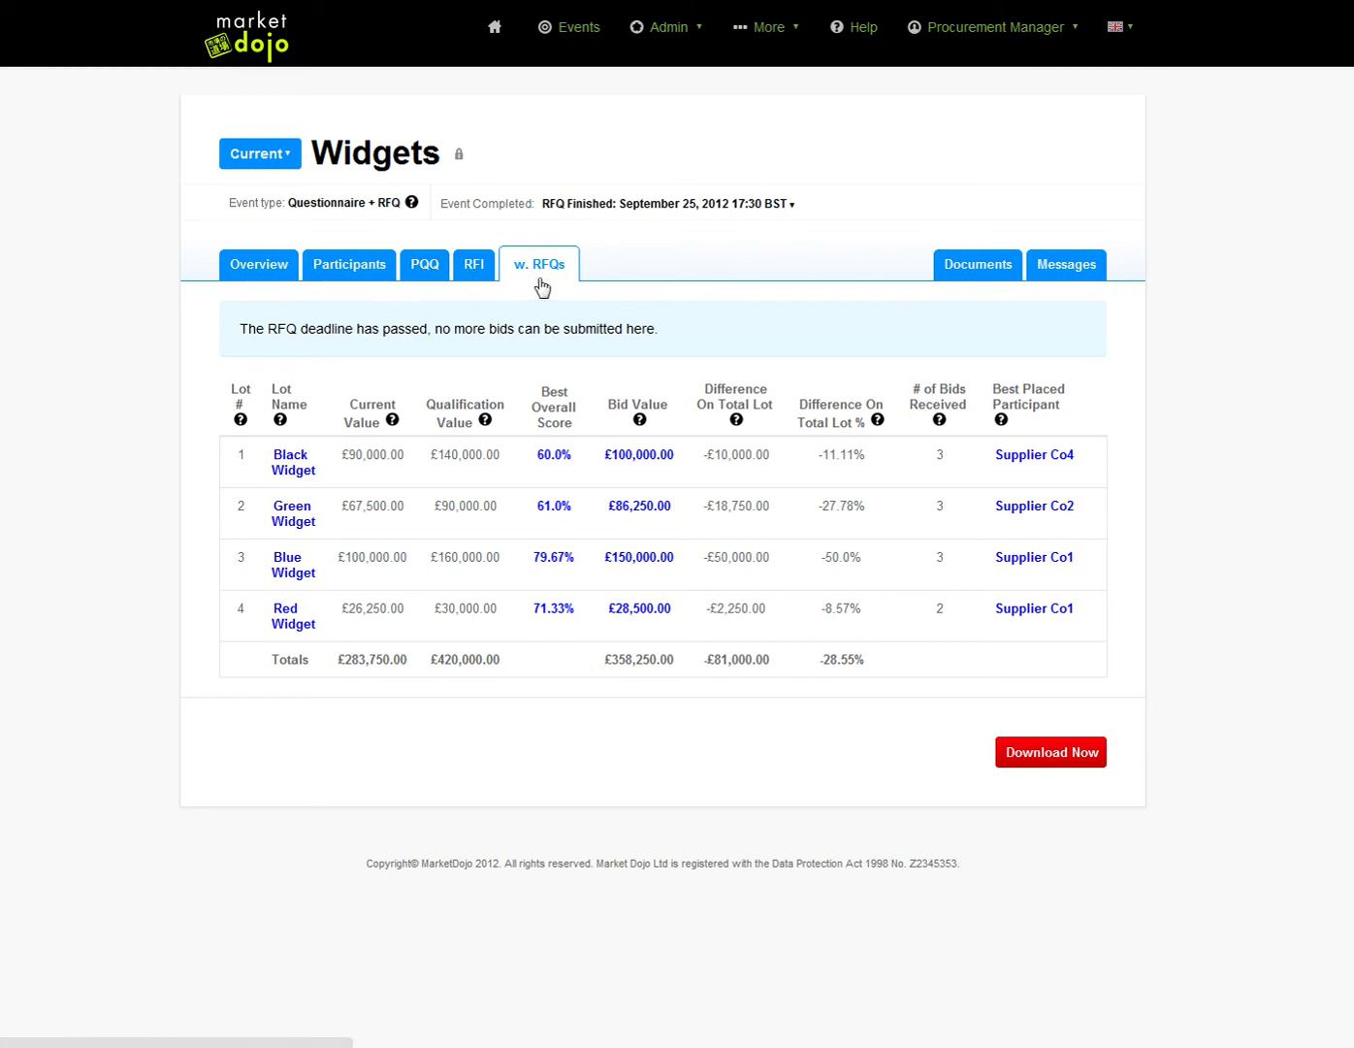
- Check the Widgets event's key deadlines, and put the event into edit mode from its overview
click(583, 206)
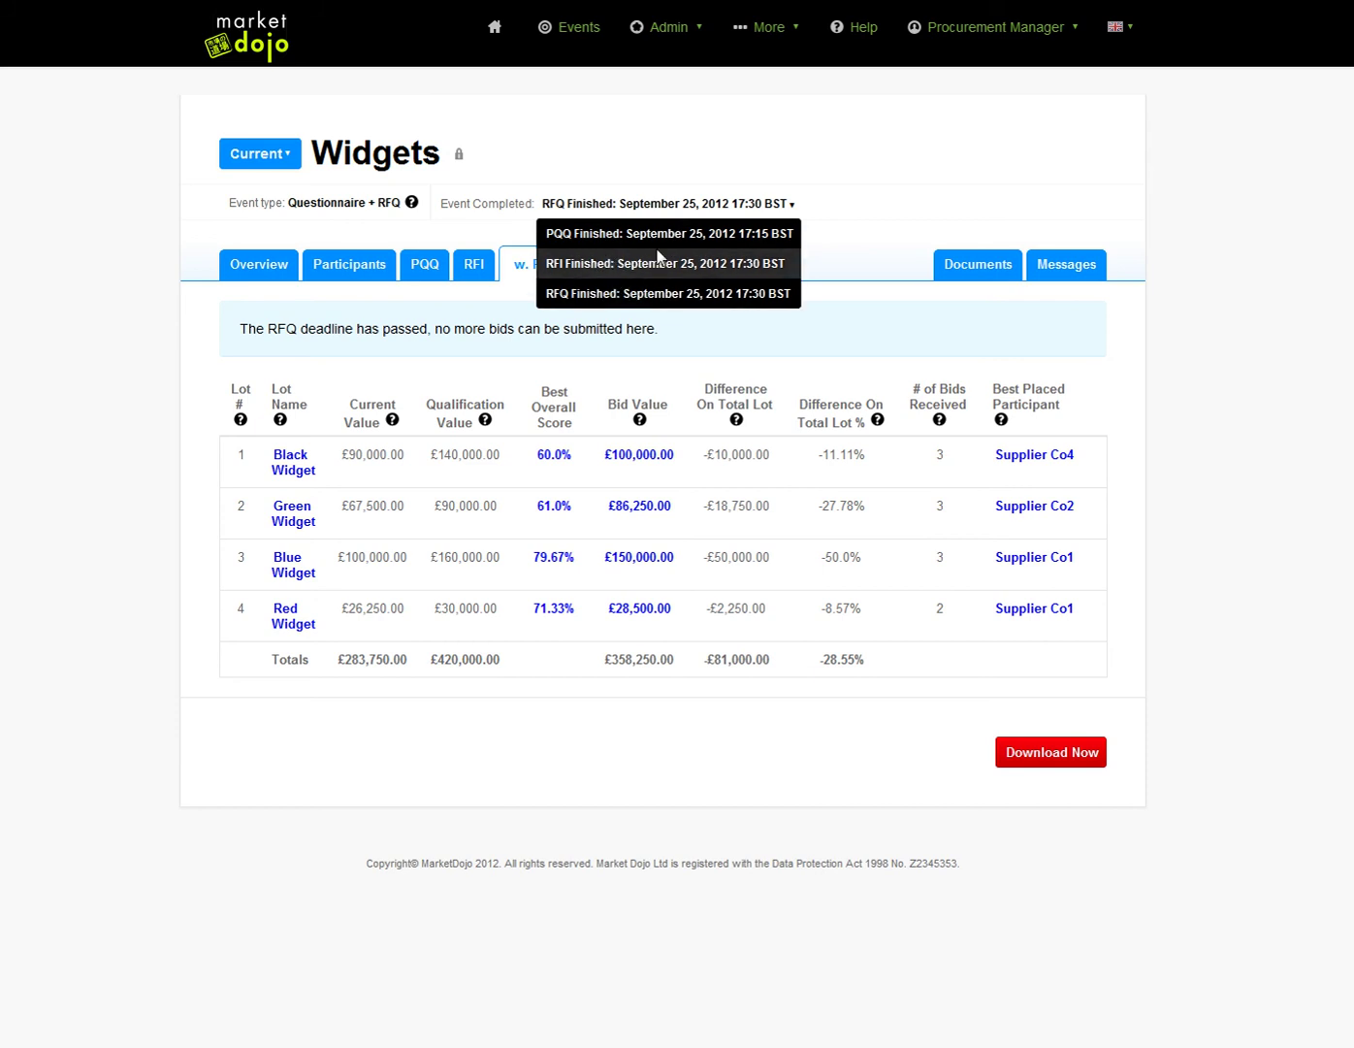
click(671, 294)
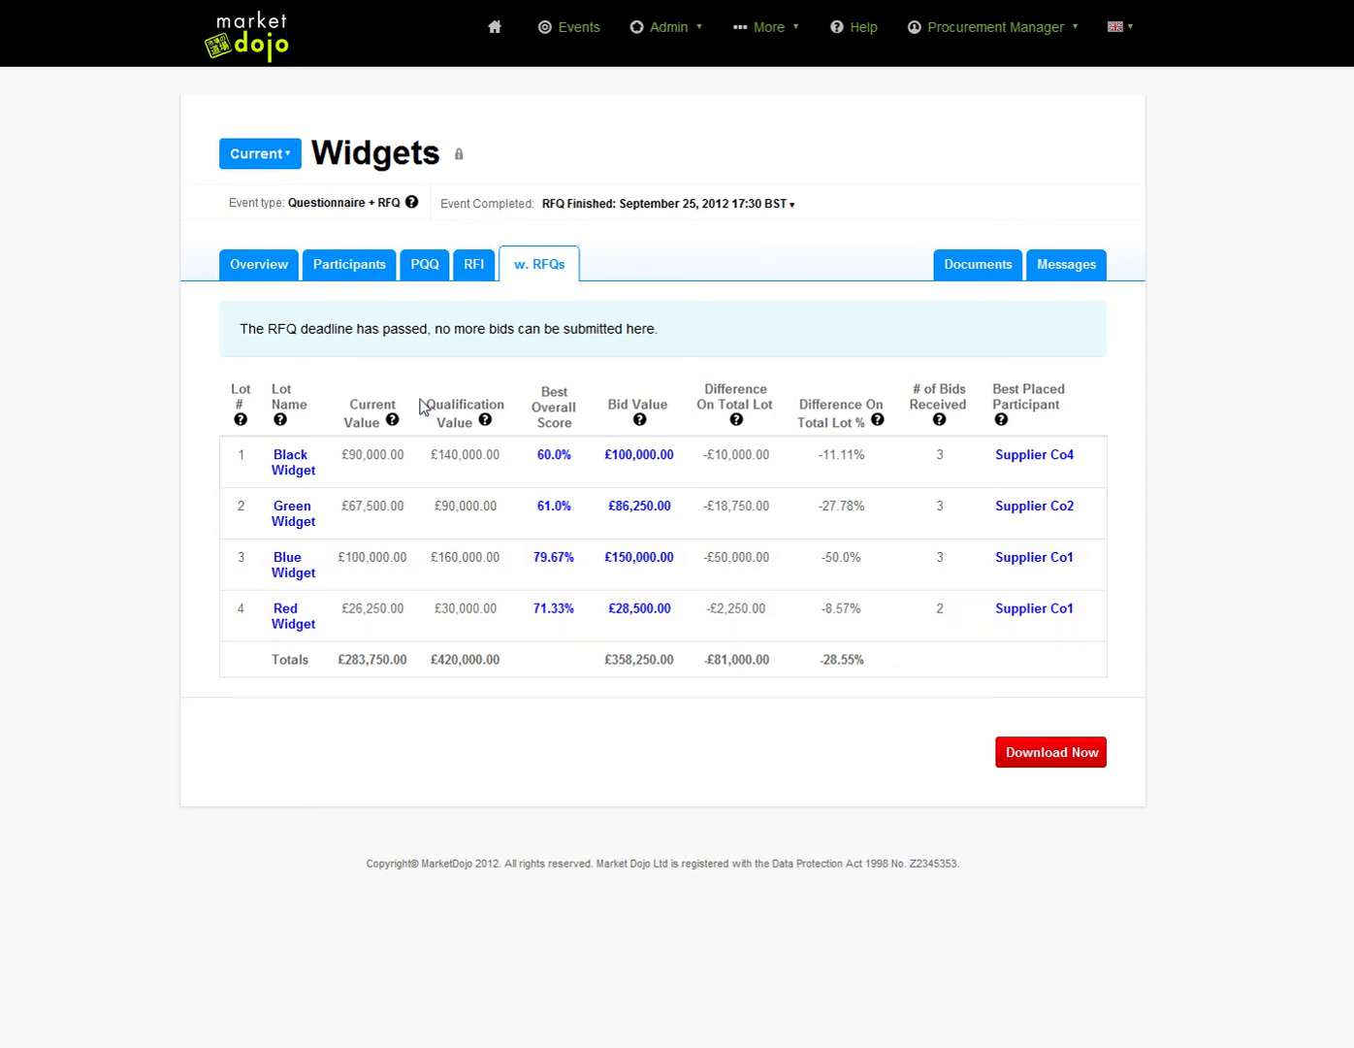
click(263, 274)
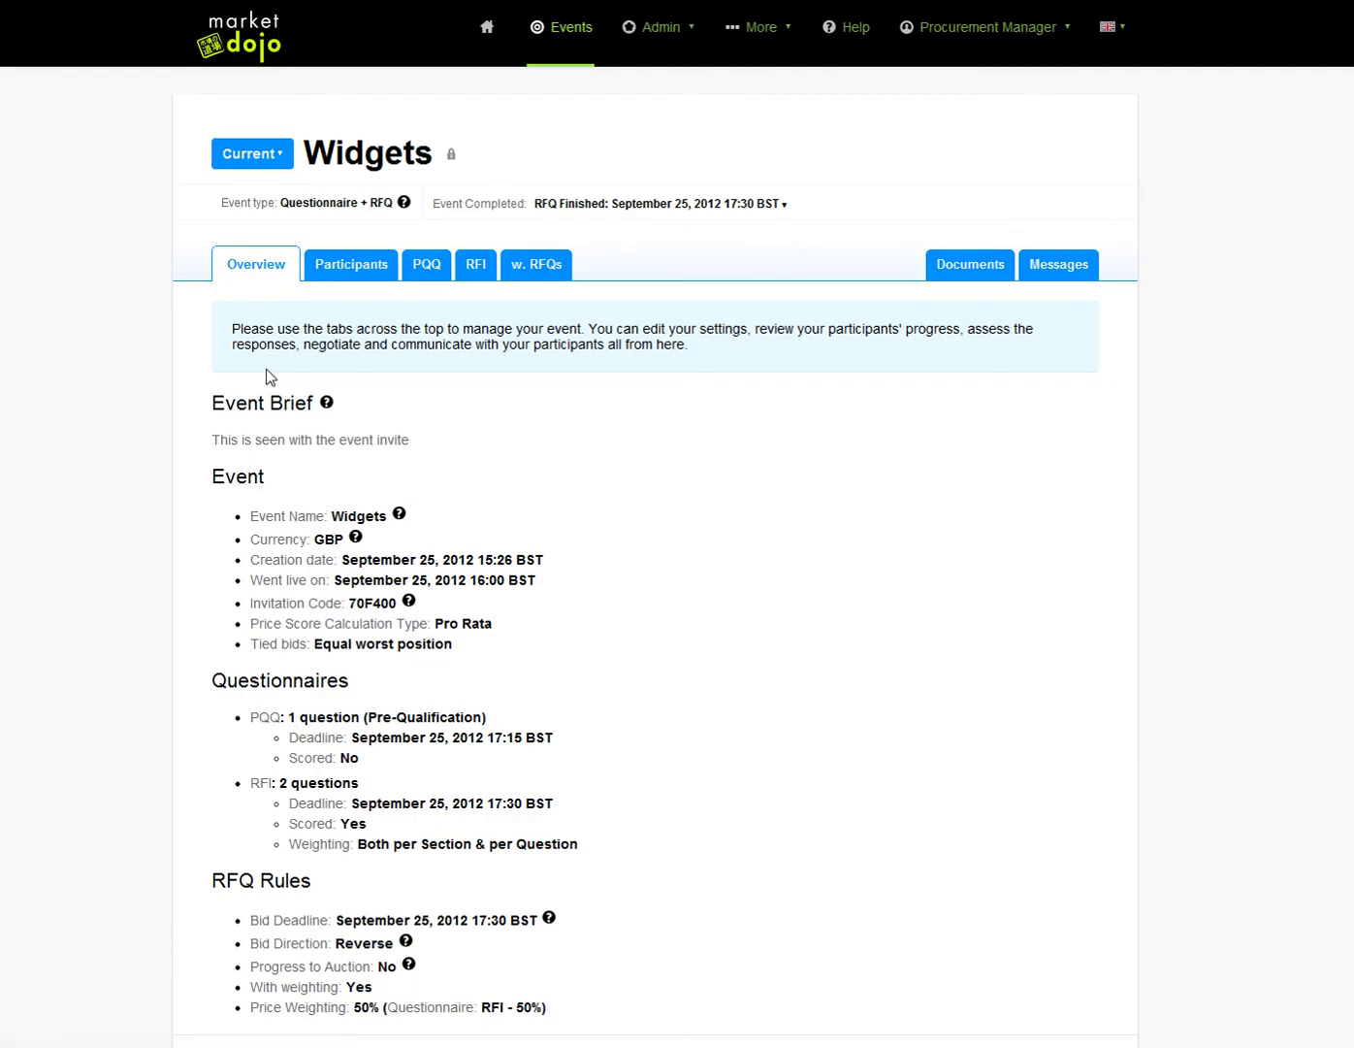
scroll(357, 379, down, 3)
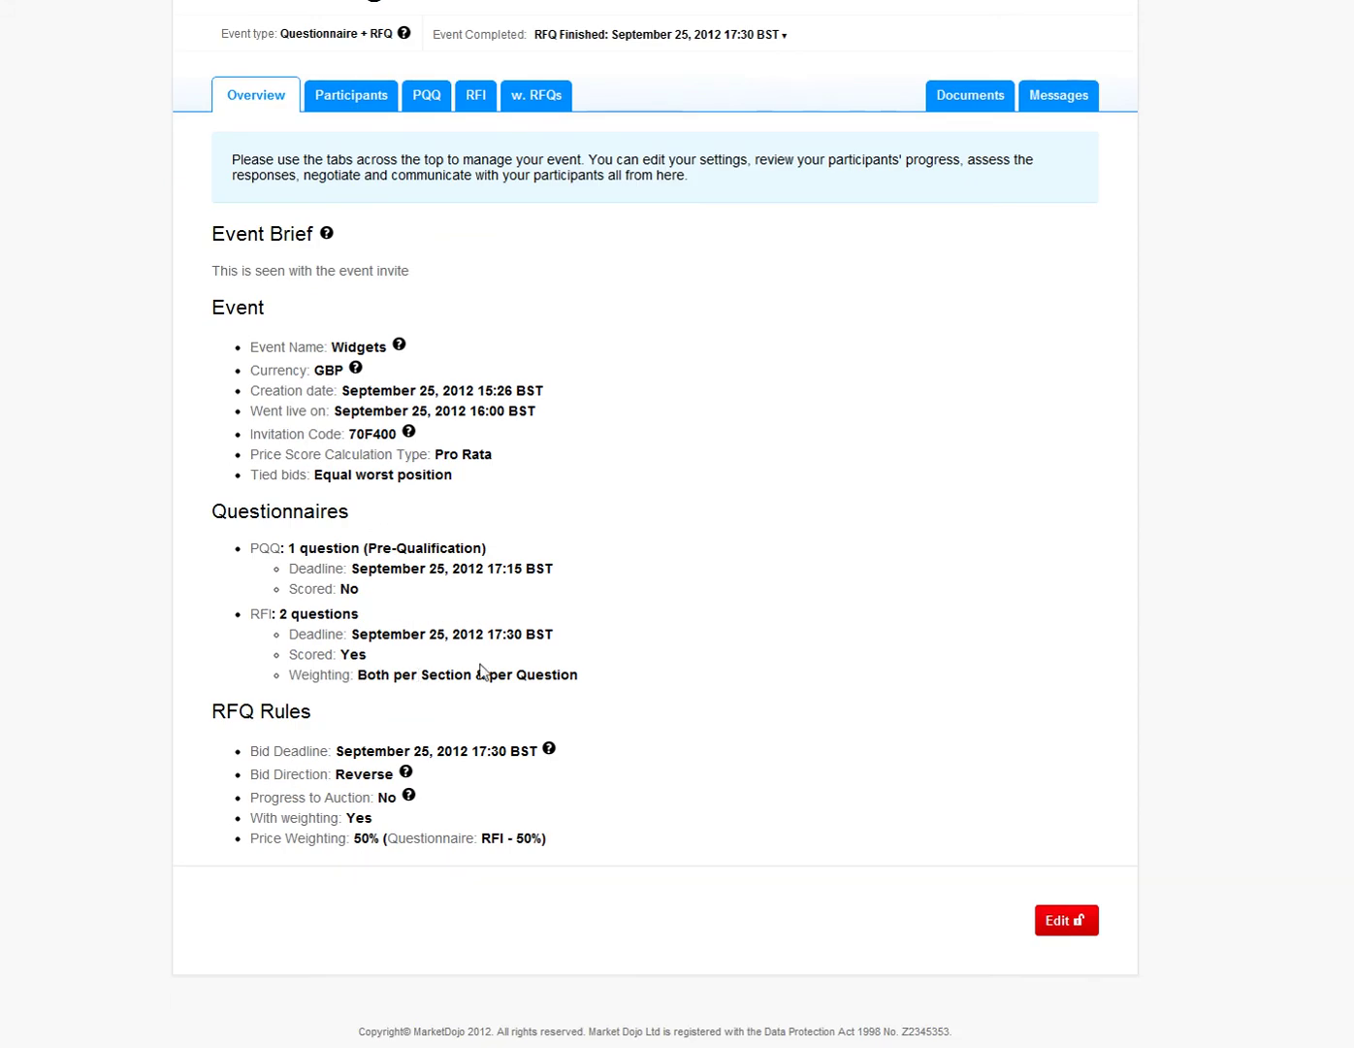
click(1089, 924)
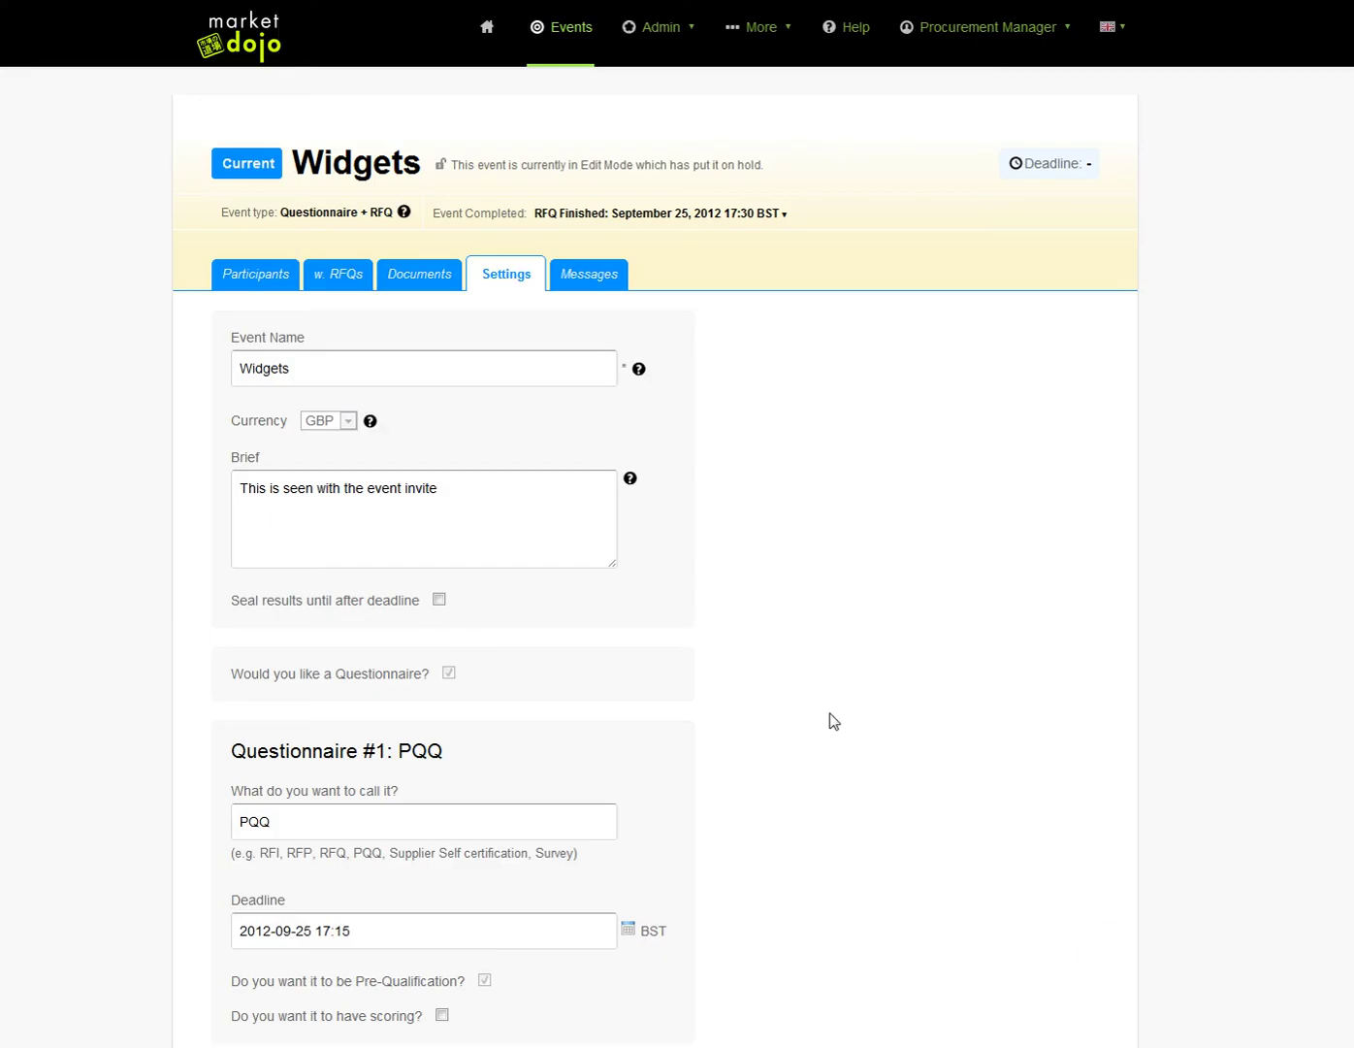
- Enable an online auction in the event settings
scroll(832, 721, down, 10)
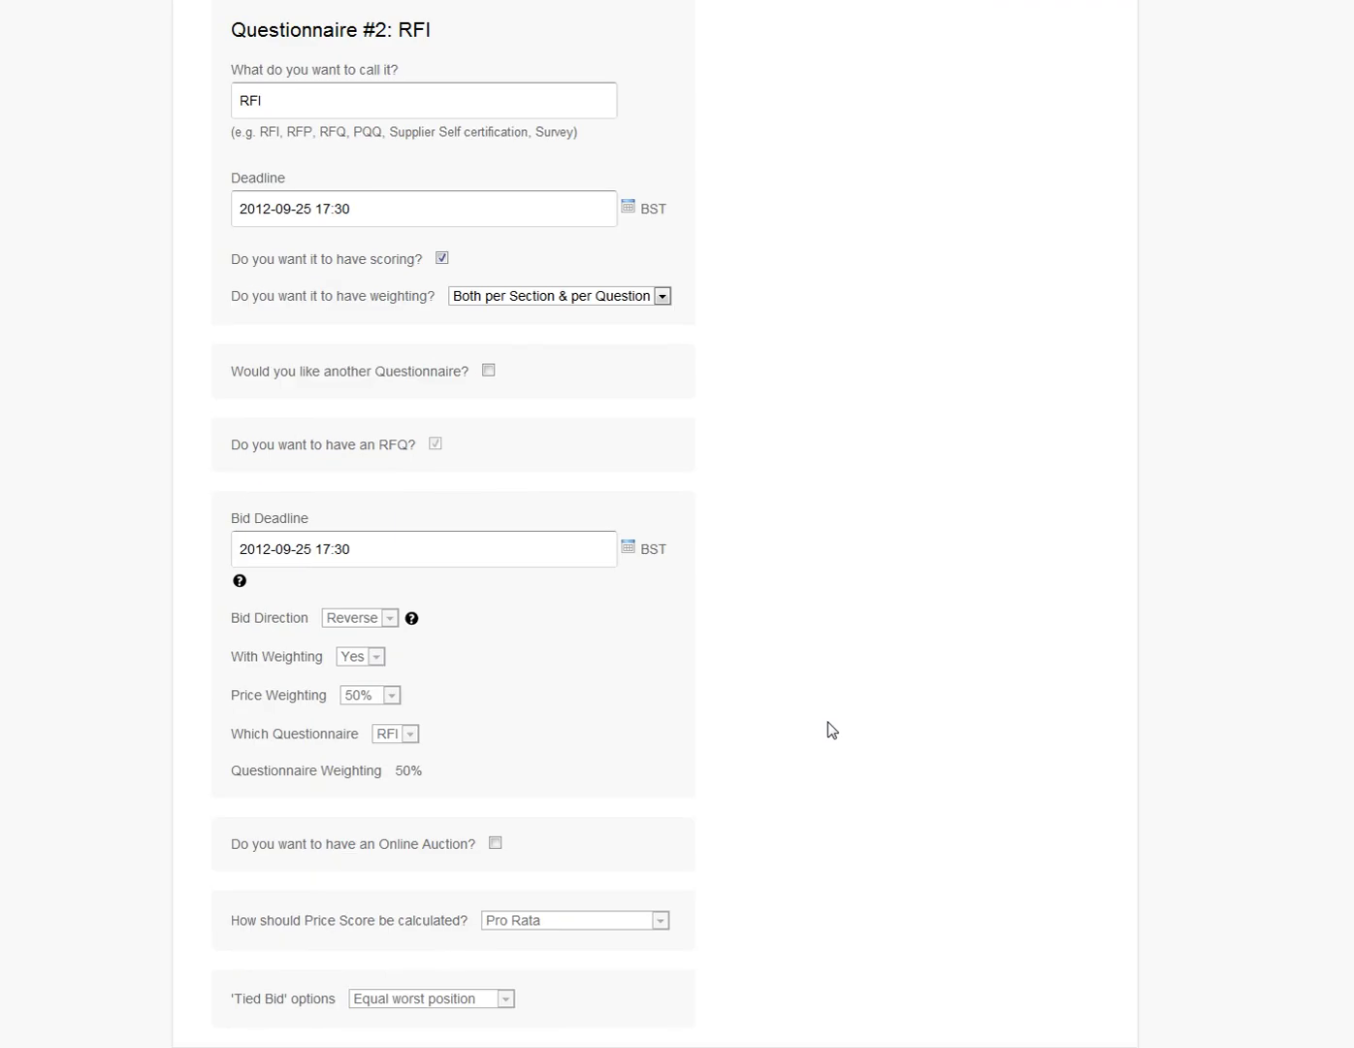
scroll(832, 730, down, 2)
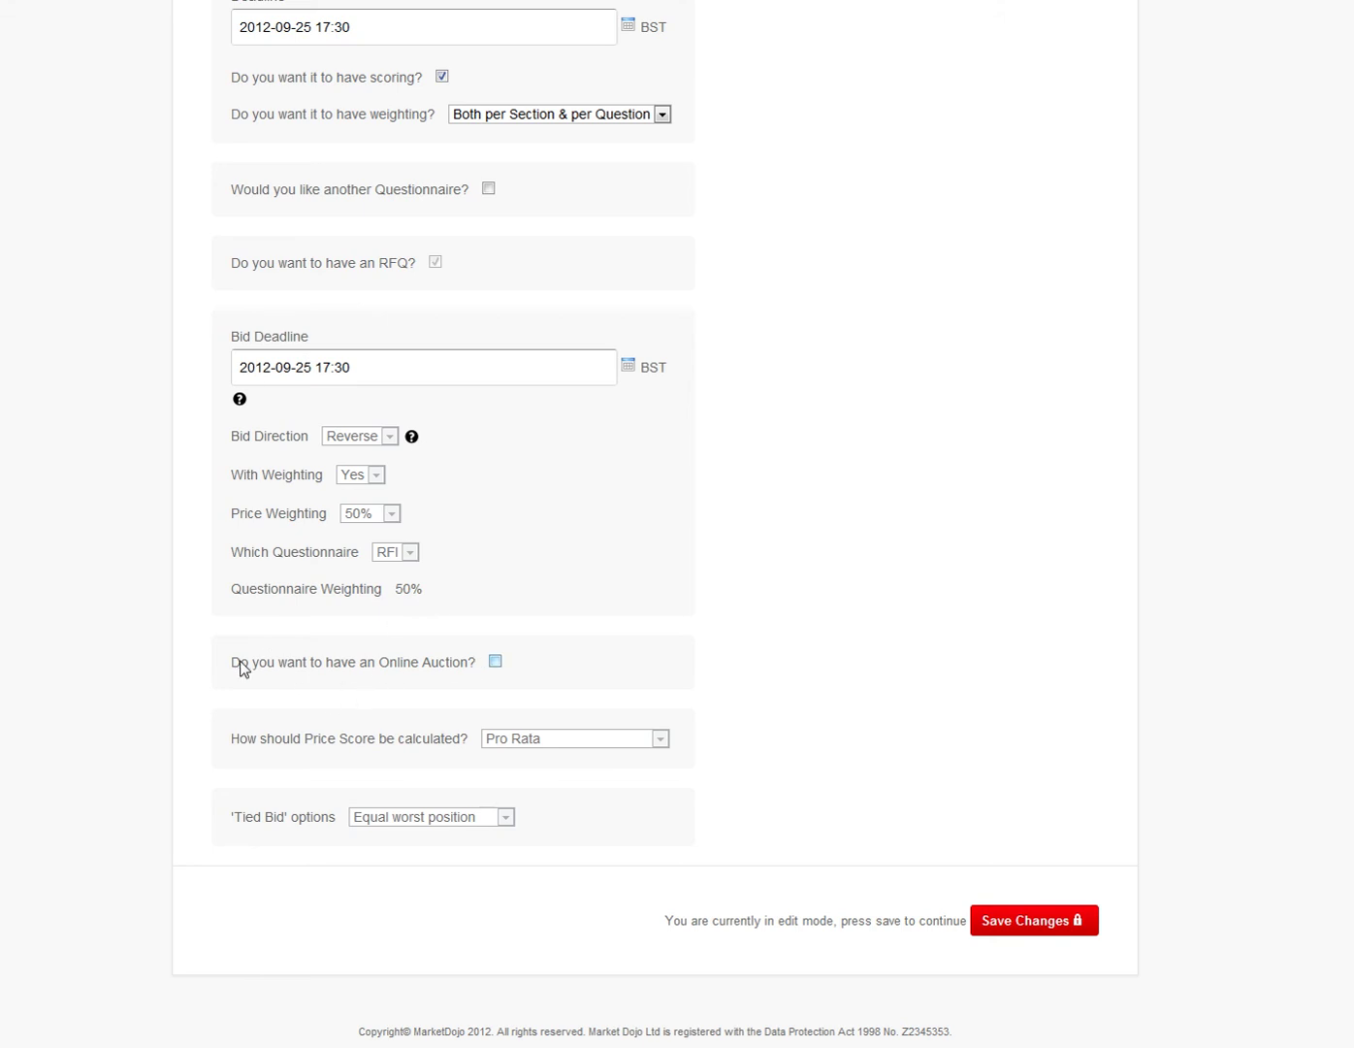
click(495, 662)
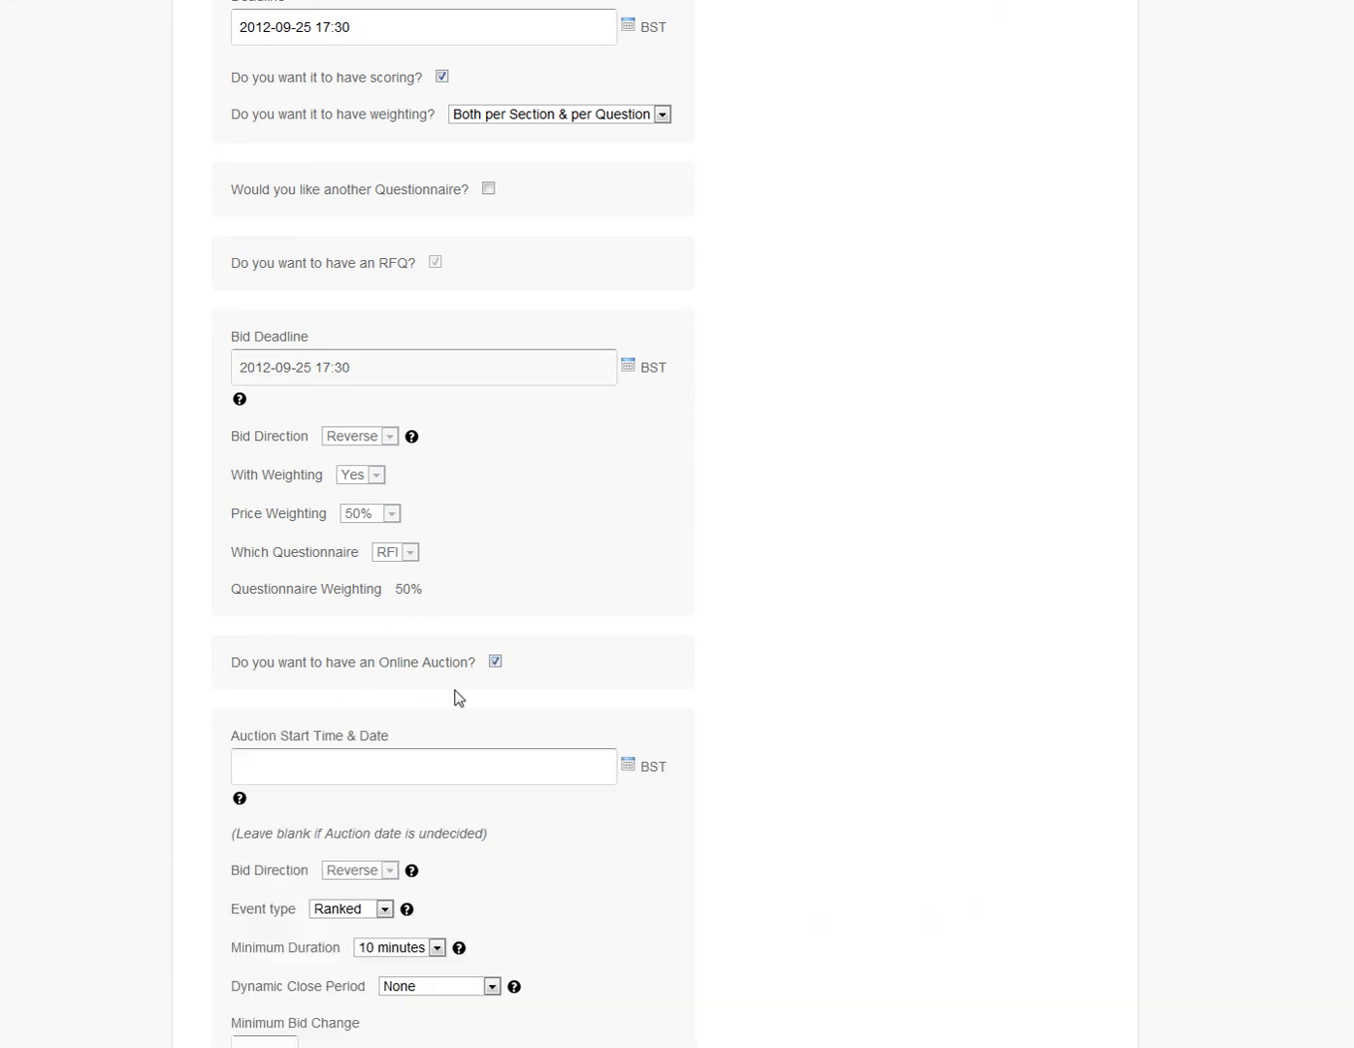
- Set the auction start time and date to 2012-9-25 17:45
scroll(367, 705, down, 1)
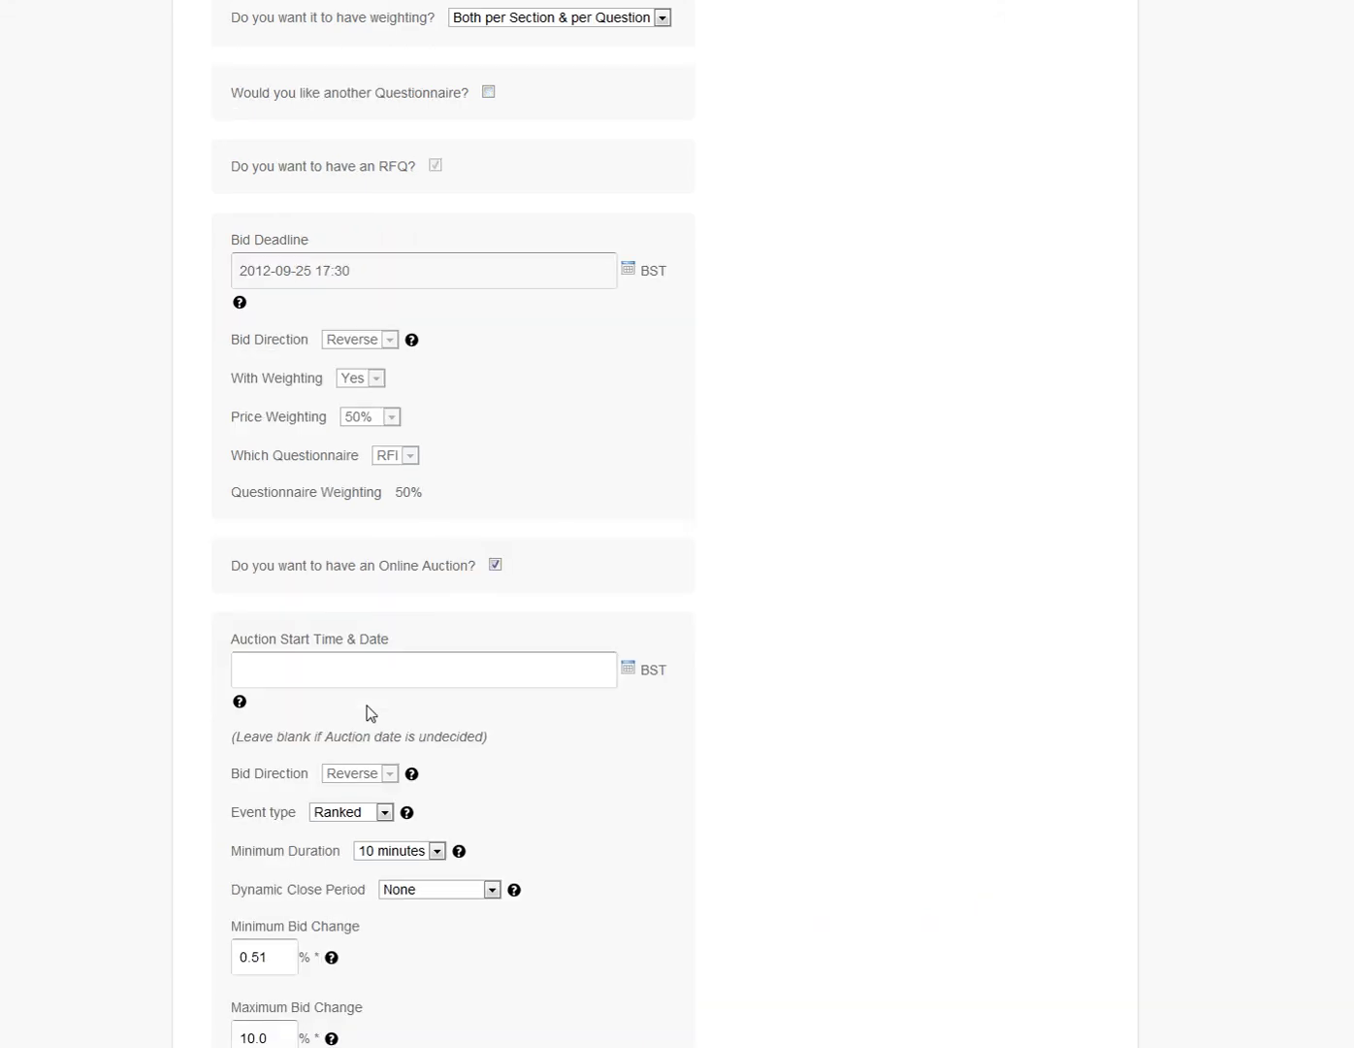
click(626, 671)
click(332, 821)
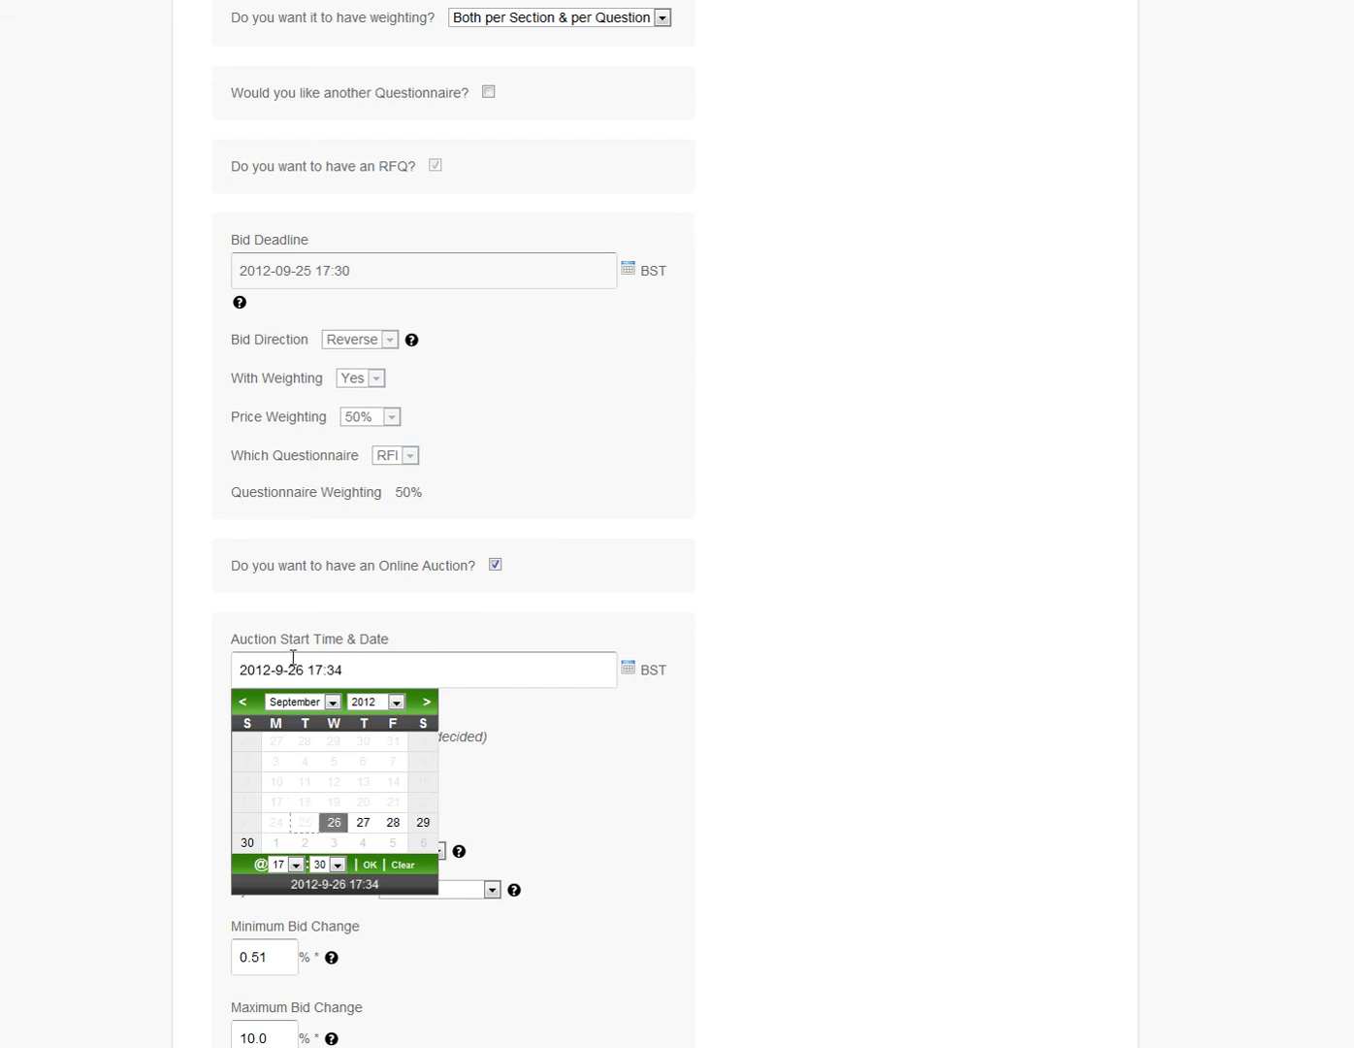
click(308, 671)
key(BackSpace)
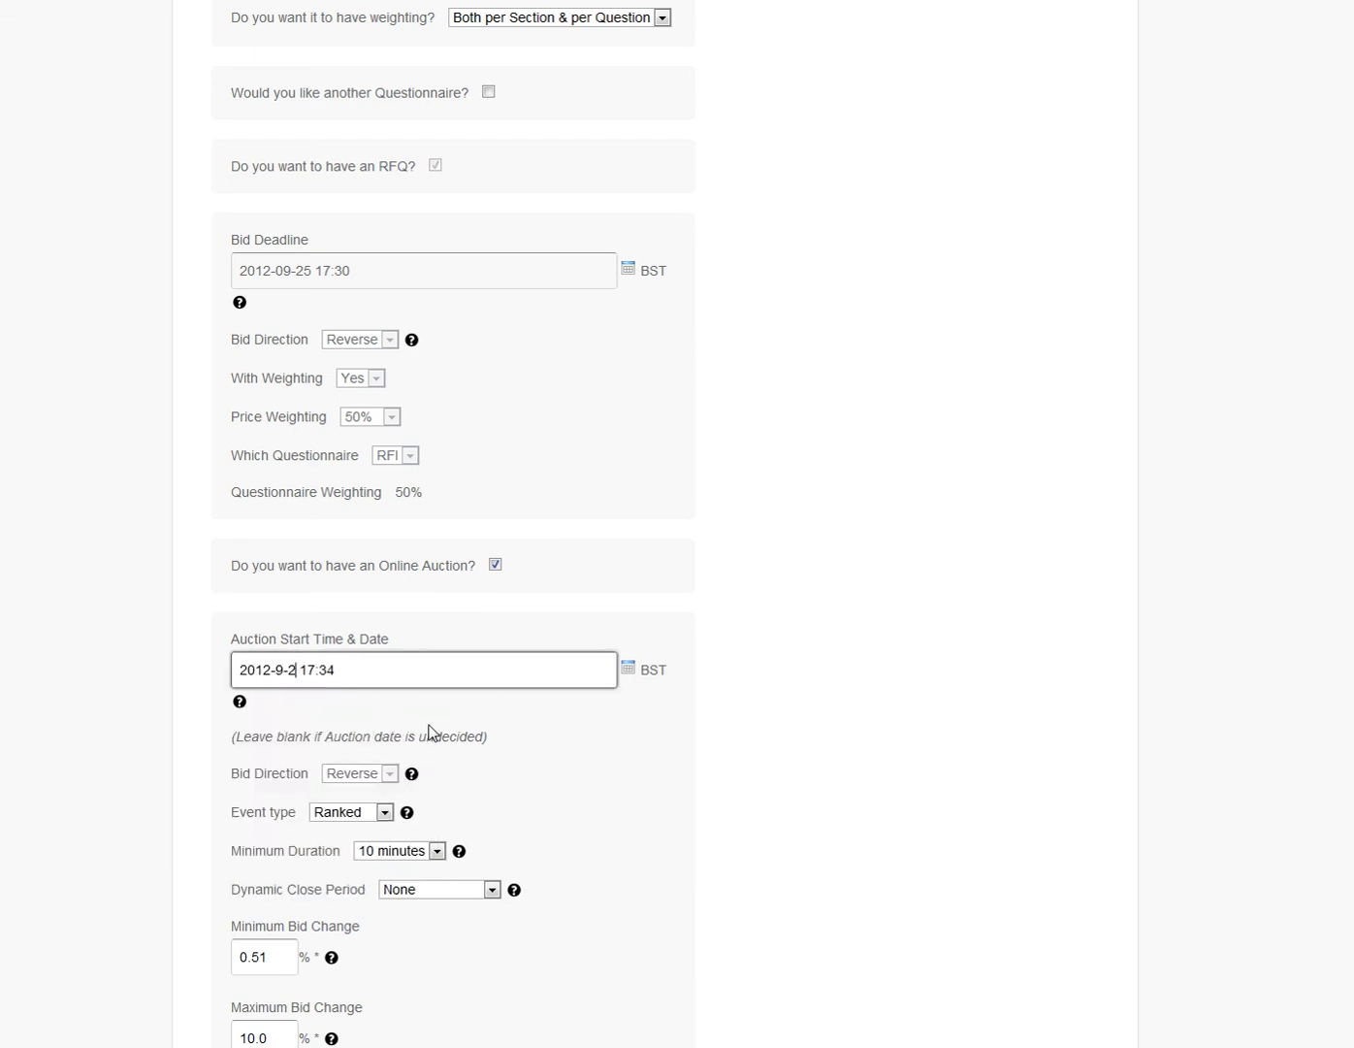
text(5)
click(372, 671)
key(BackSpace)
key(BackSpace)
text(44)
scroll(434, 706, down, 1)
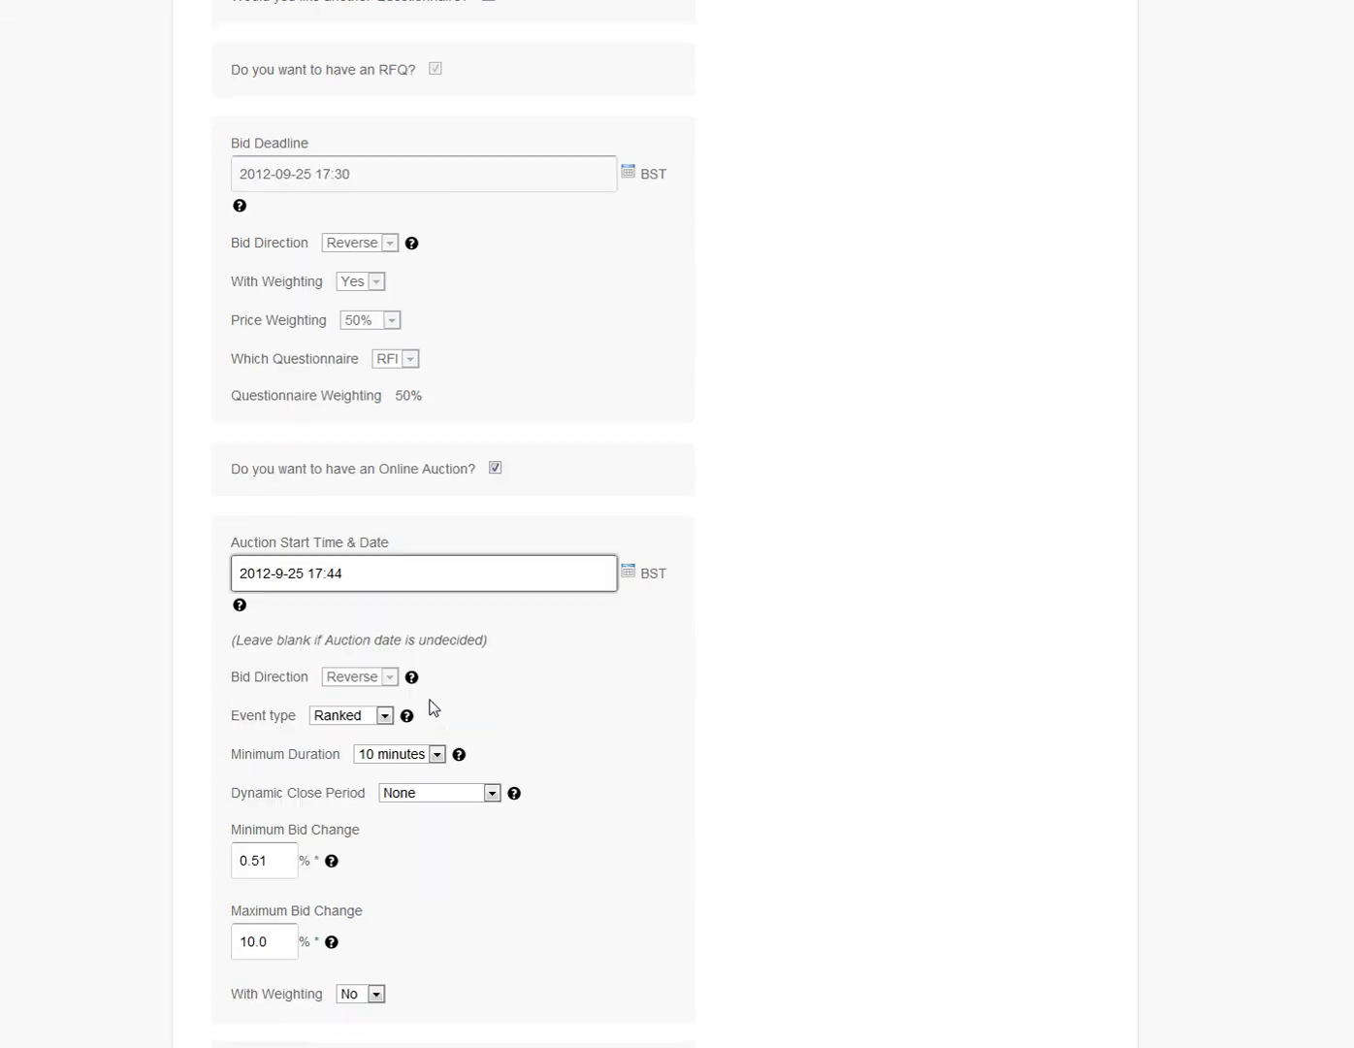
key(BackSpace)
text(5)
scroll(505, 706, down, 1)
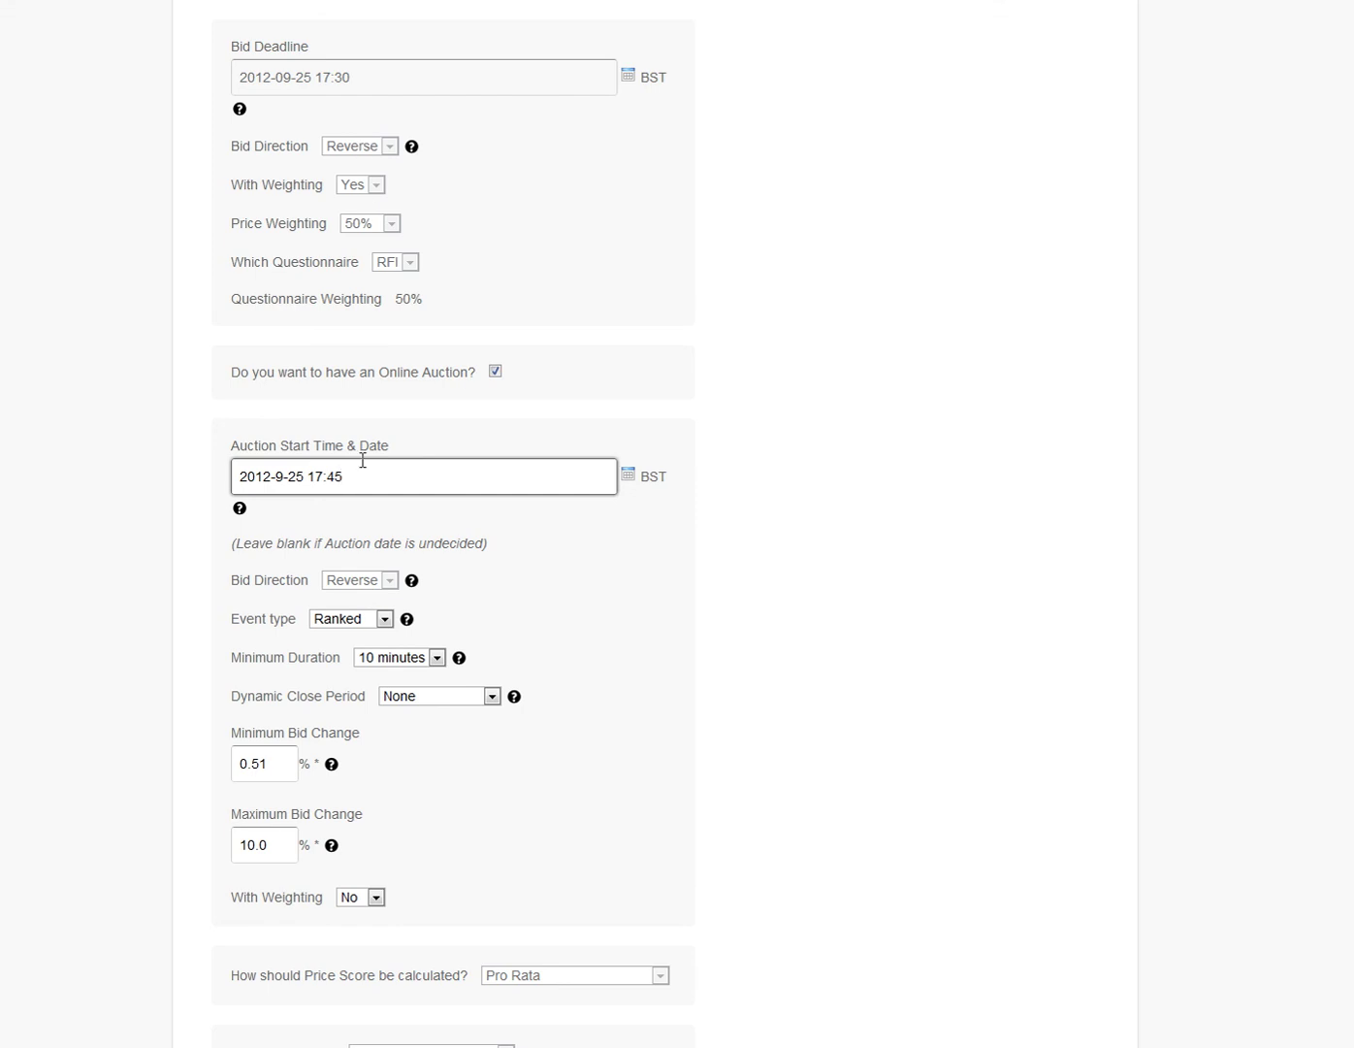
- Configure the auction as Ranked with a minimum duration of 30 minutes and a dynamic close period of Last 5 minutes
click(361, 618)
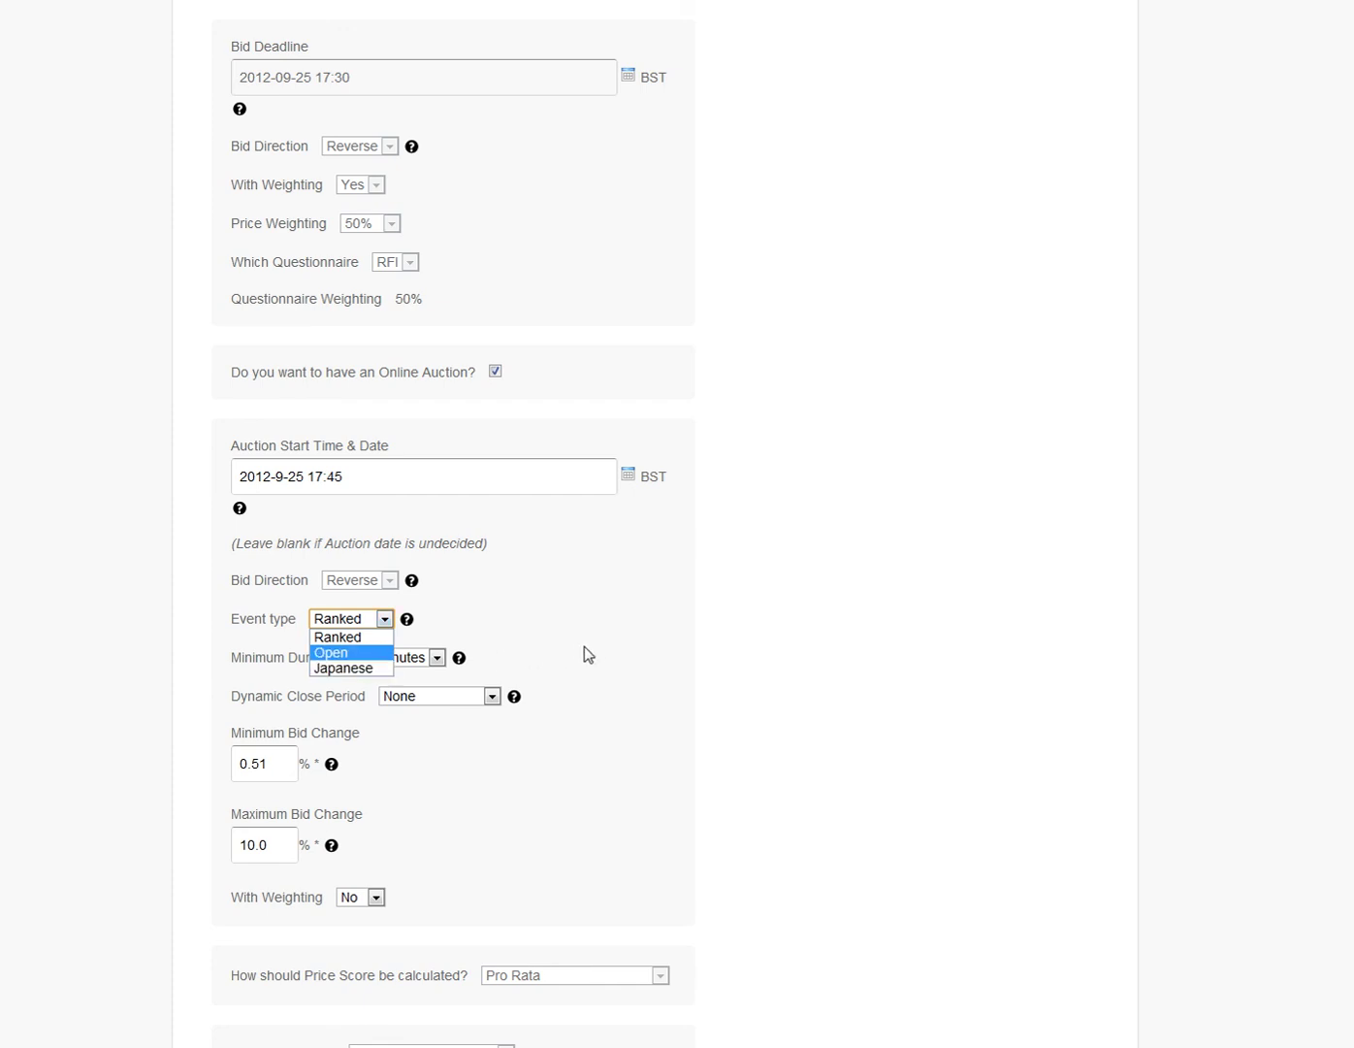
click(374, 637)
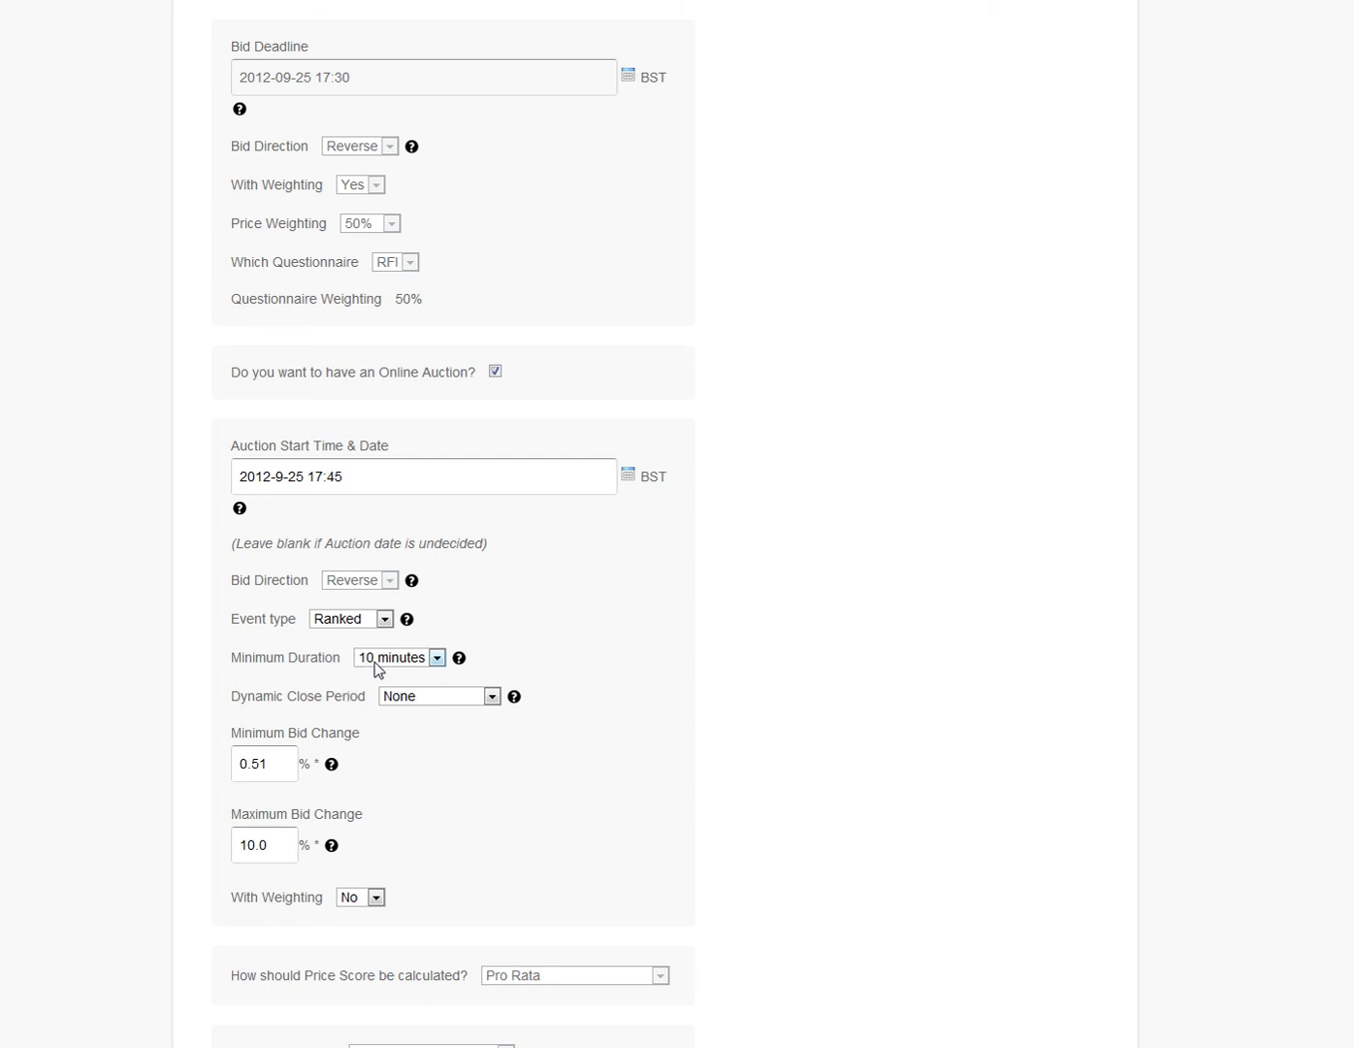
click(378, 663)
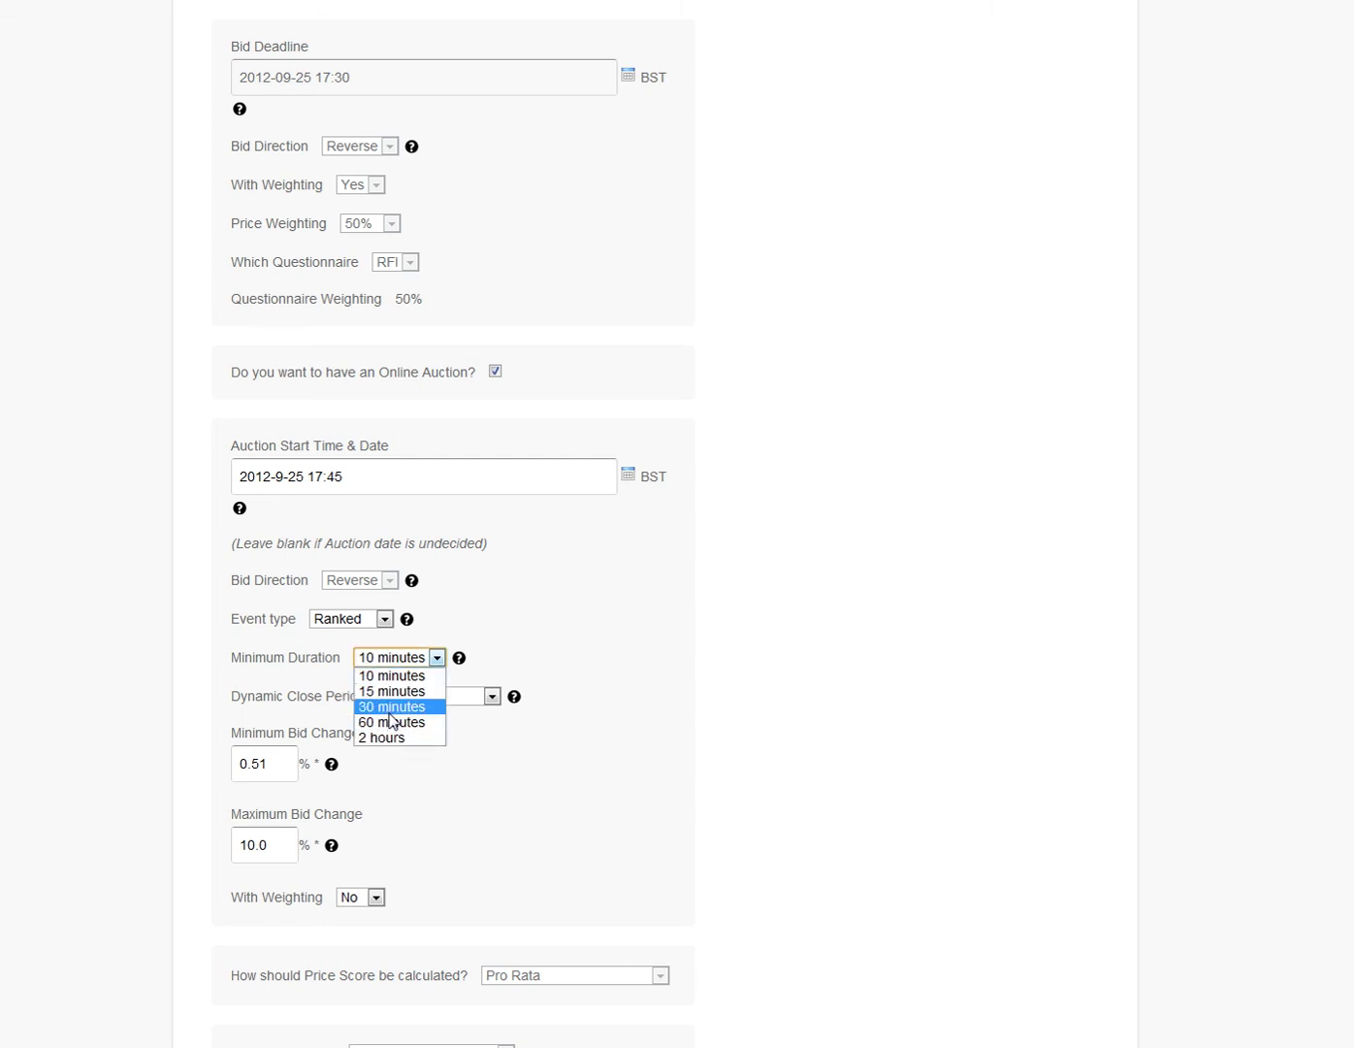
click(391, 706)
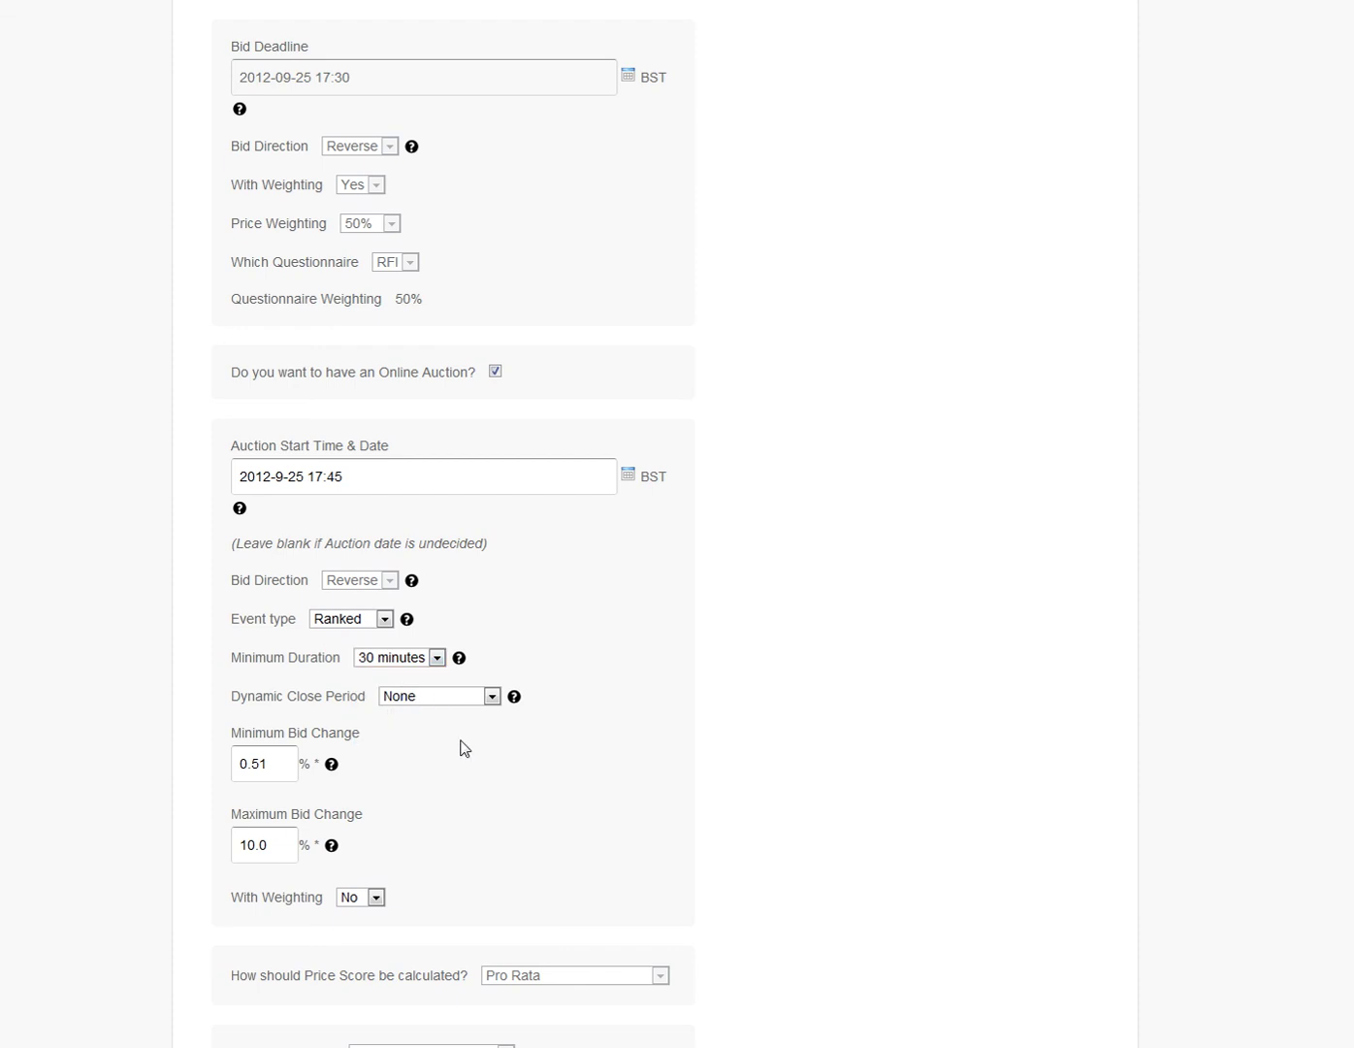
click(429, 696)
click(425, 762)
- Set the auction's minimum bid change to 0.5% and its maximum bid change to 25%
scroll(425, 819, down, 2)
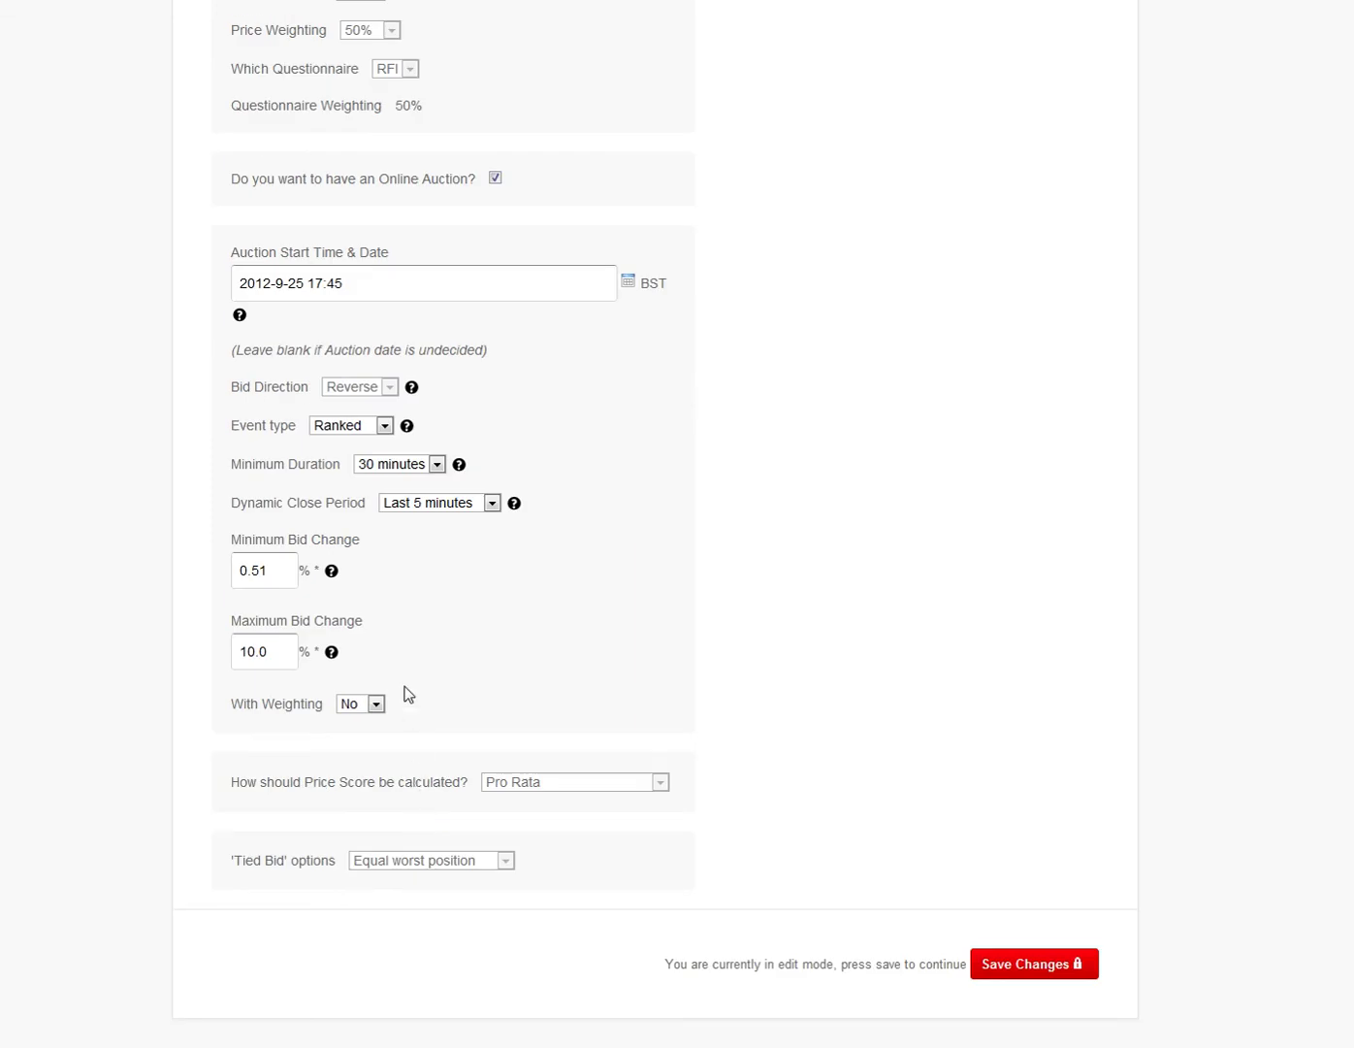
click(269, 570)
key(BackSpace)
click(429, 632)
scroll(442, 607, down, 1)
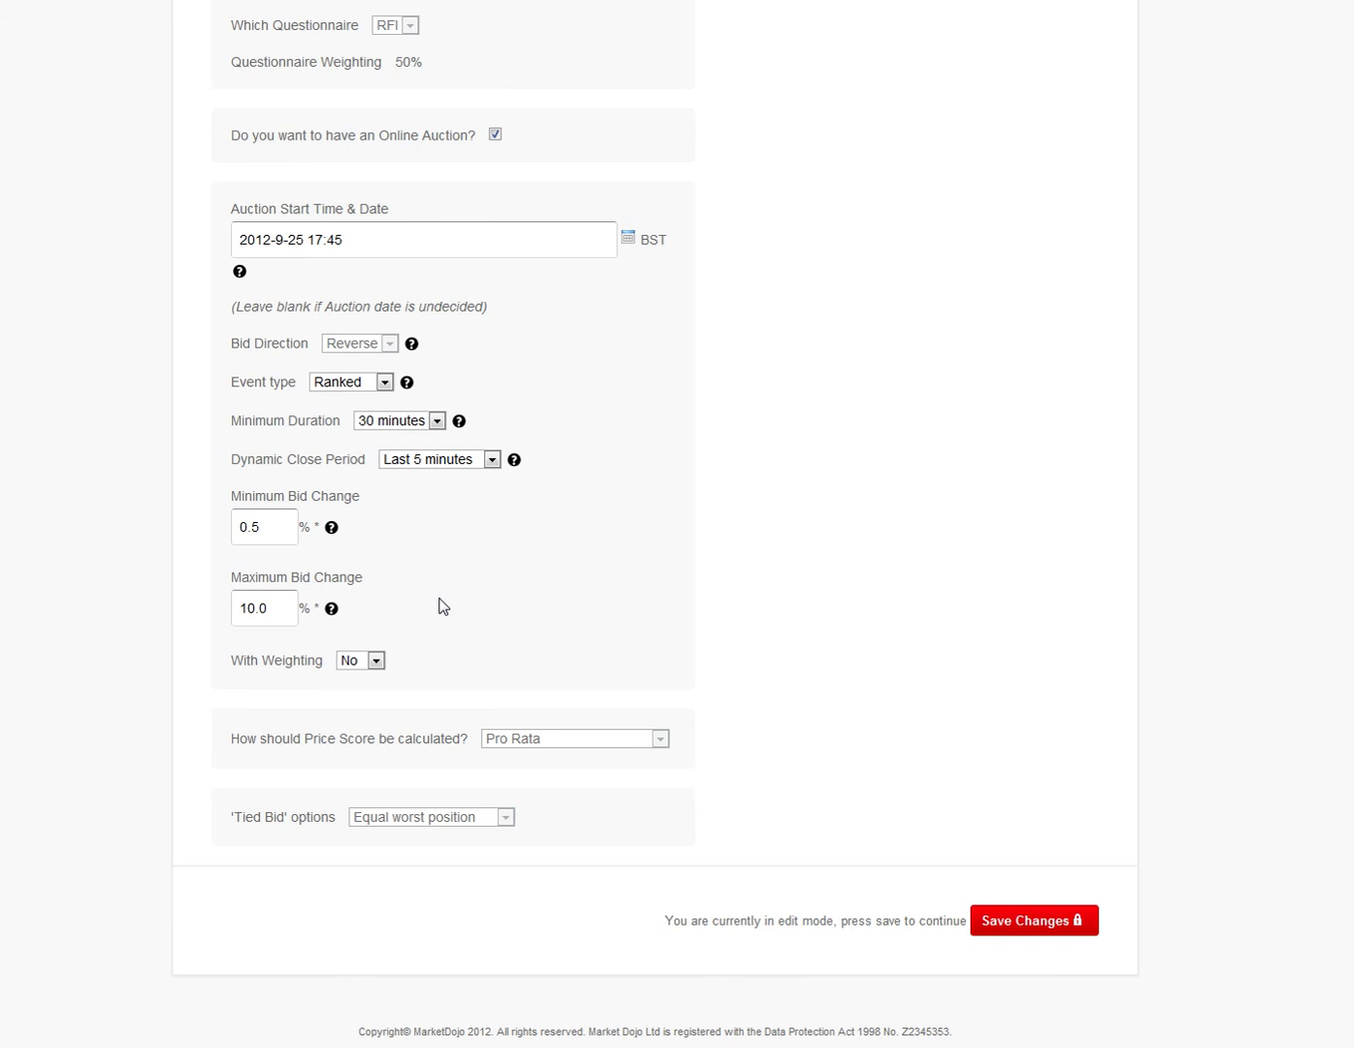
drag(255, 608, 193, 619)
text(25)
click(466, 617)
- Turn on weighting for the auction with a 50% price weighting, and save the event changes
click(377, 660)
click(356, 695)
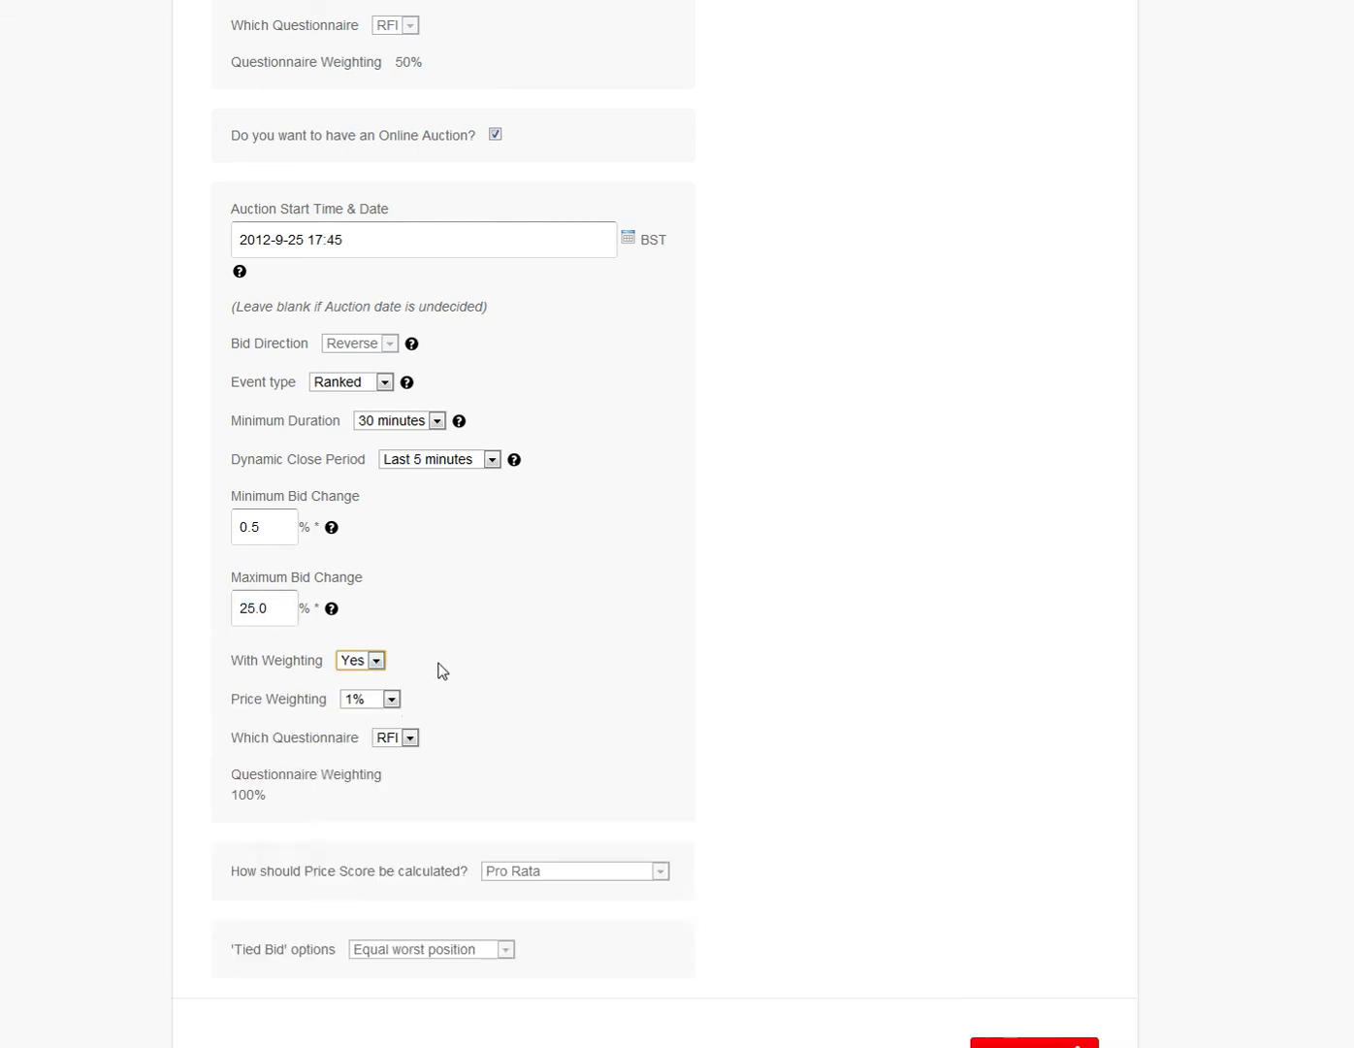
scroll(442, 669, down, 3)
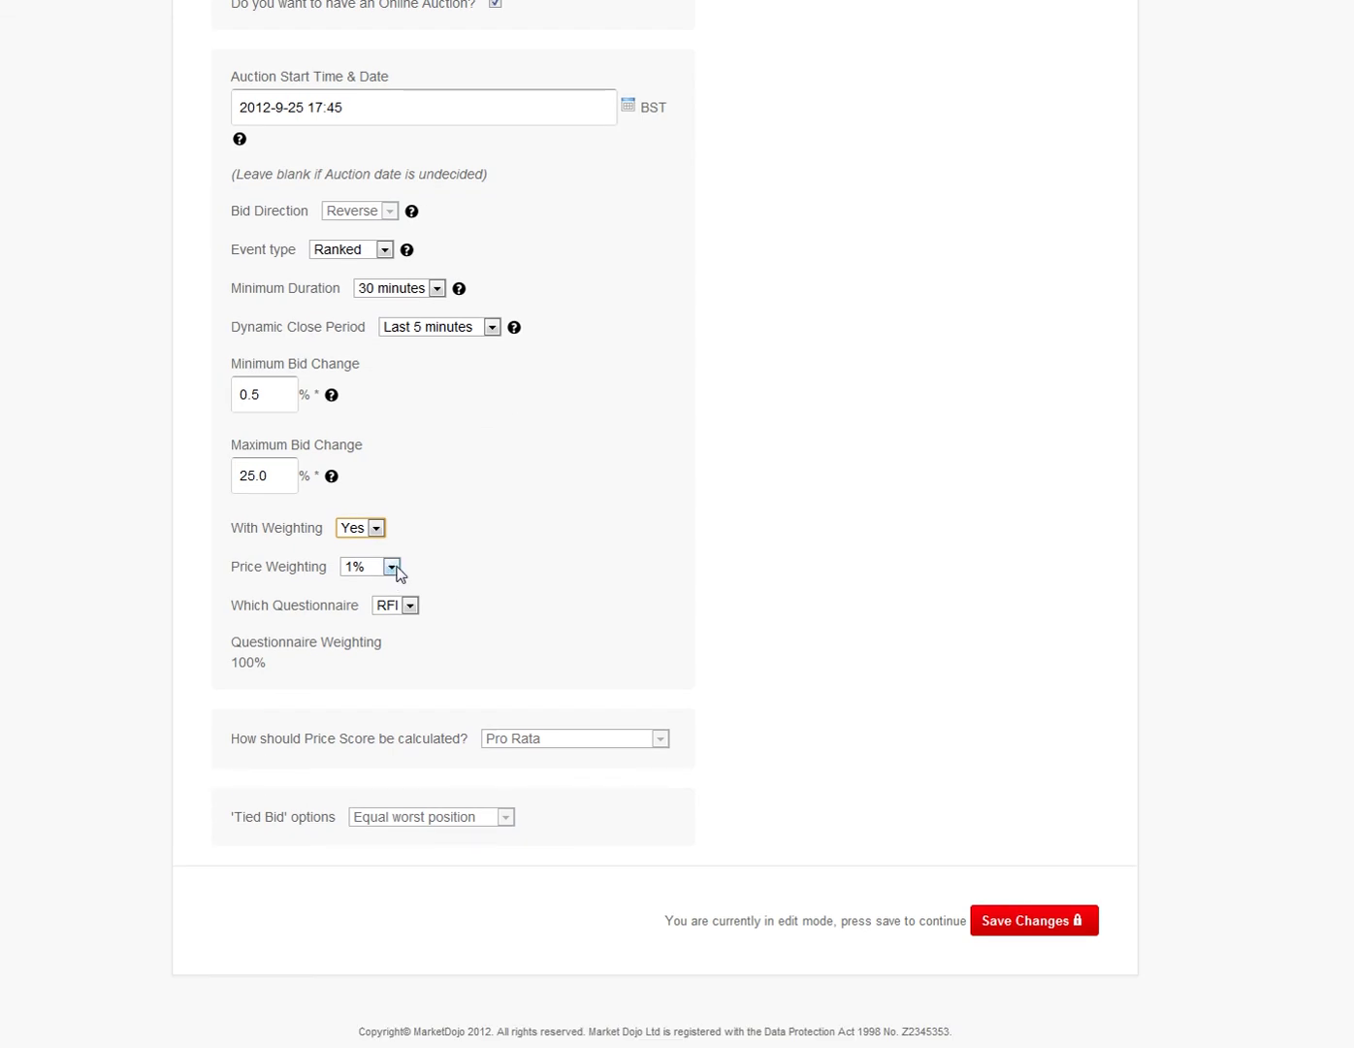
click(392, 565)
drag(392, 606, 394, 693)
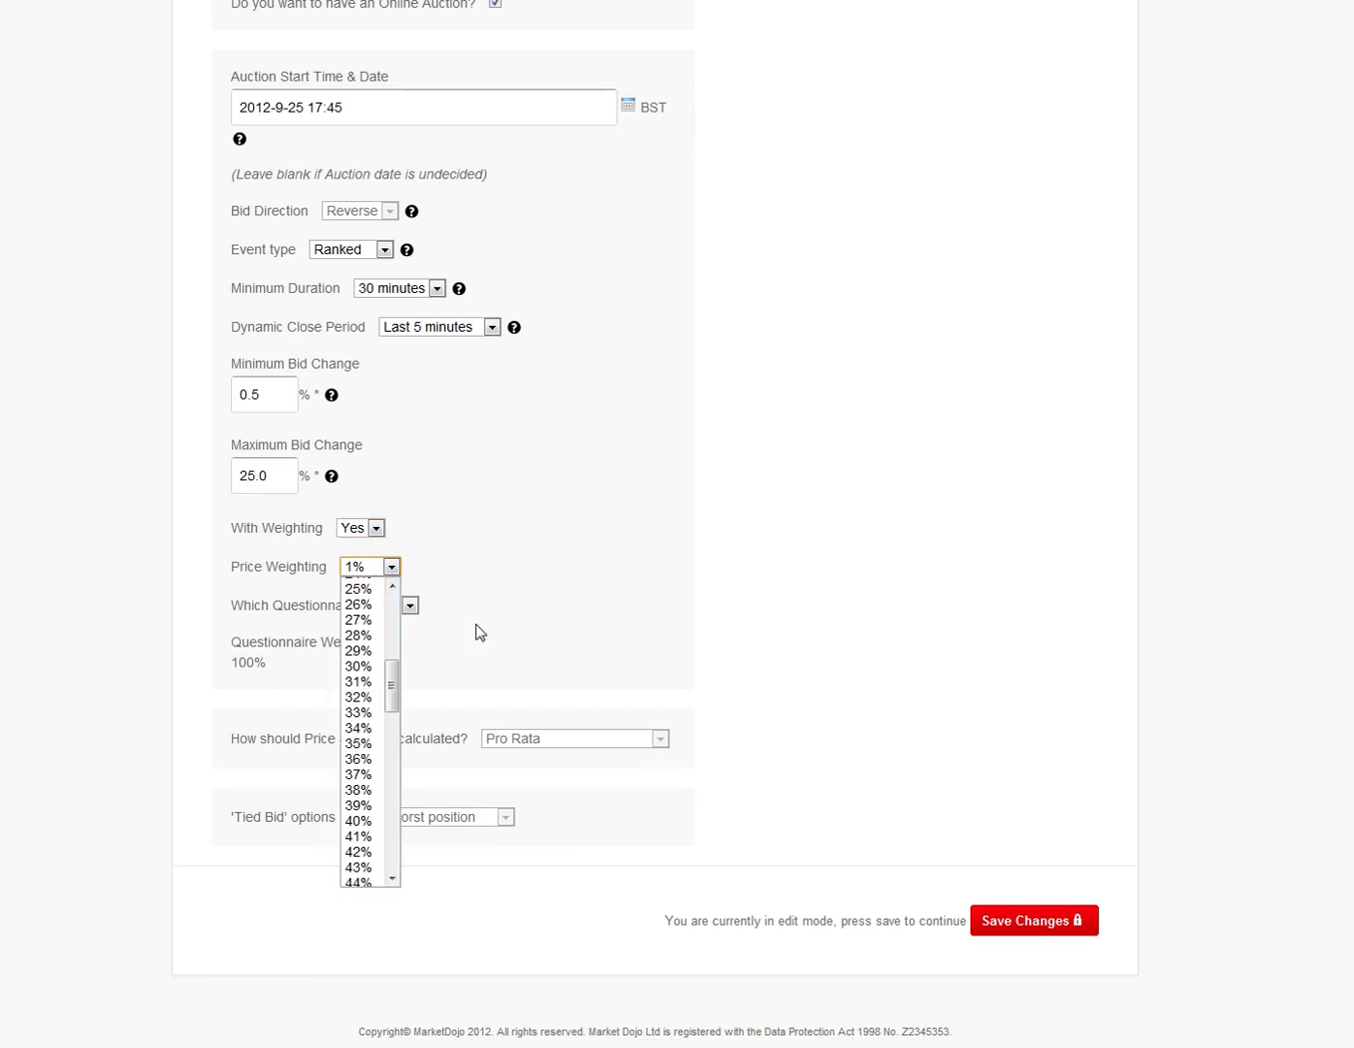
scroll(474, 633, up, 3)
scroll(476, 631, down, 2)
scroll(475, 631, down, 1)
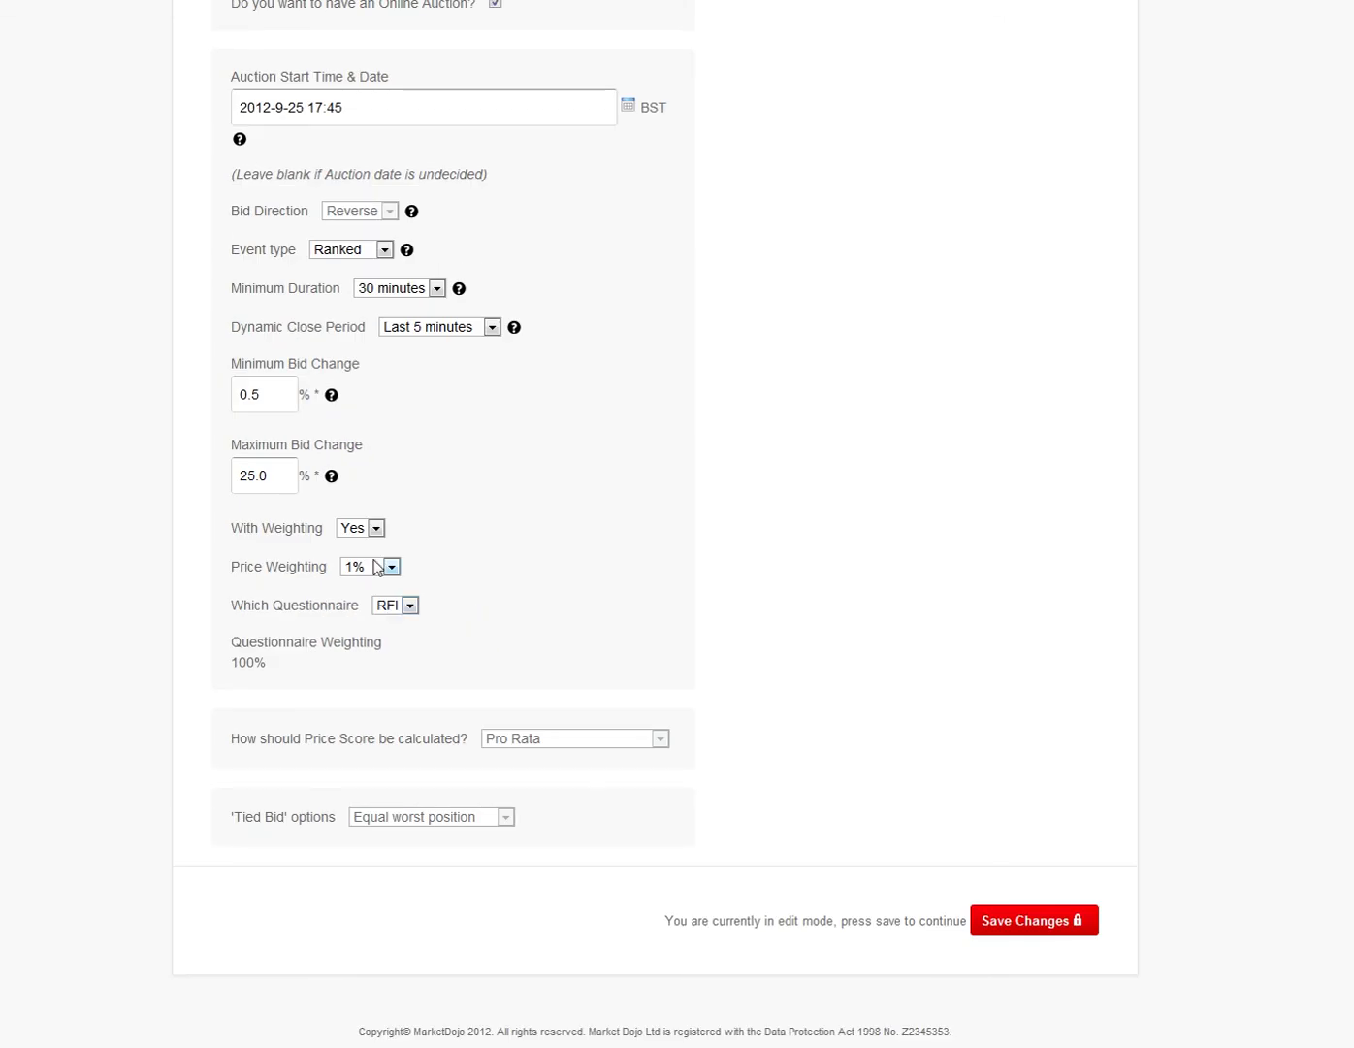
click(391, 566)
drag(392, 629, 393, 724)
click(352, 793)
click(1050, 932)
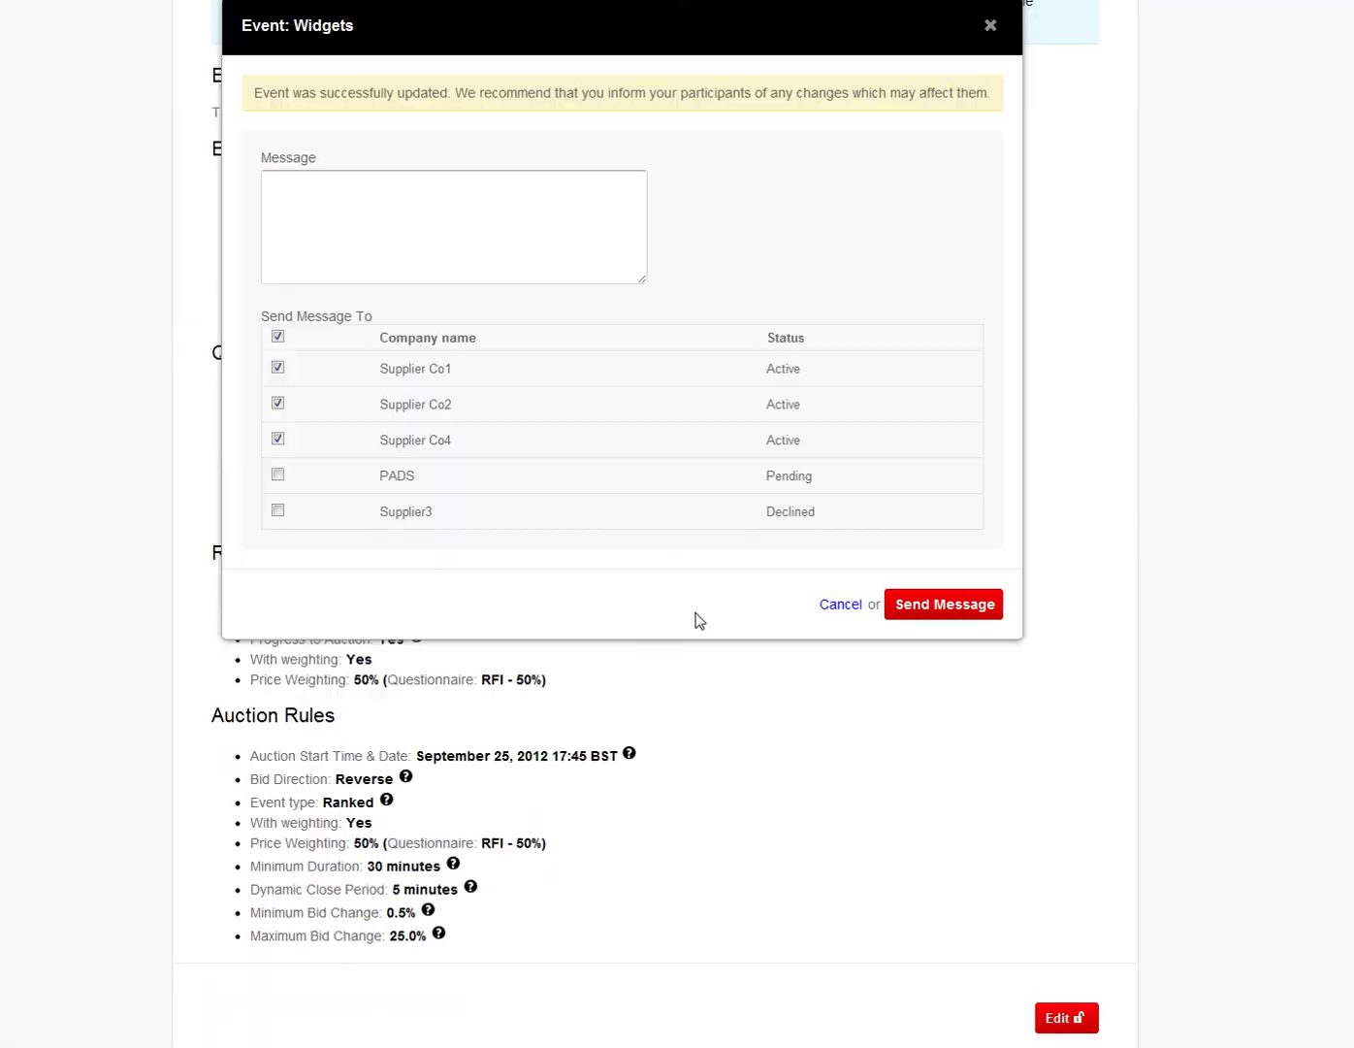
- Send the preselected active suppliers the message "This will now be going to auction."
click(540, 243)
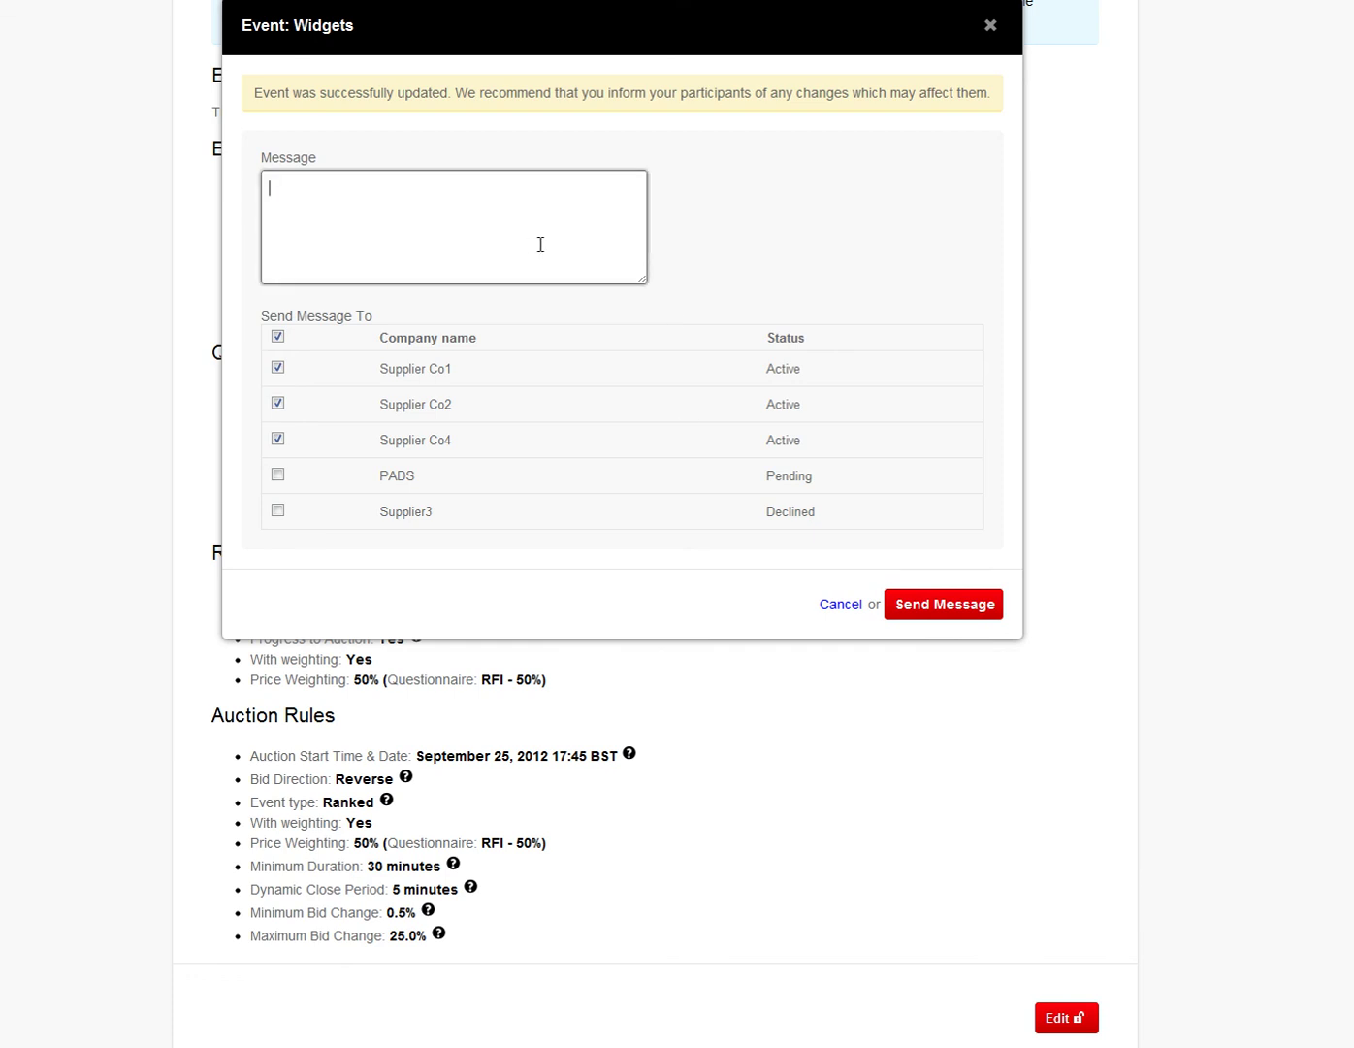
text(This will now be going to auct)
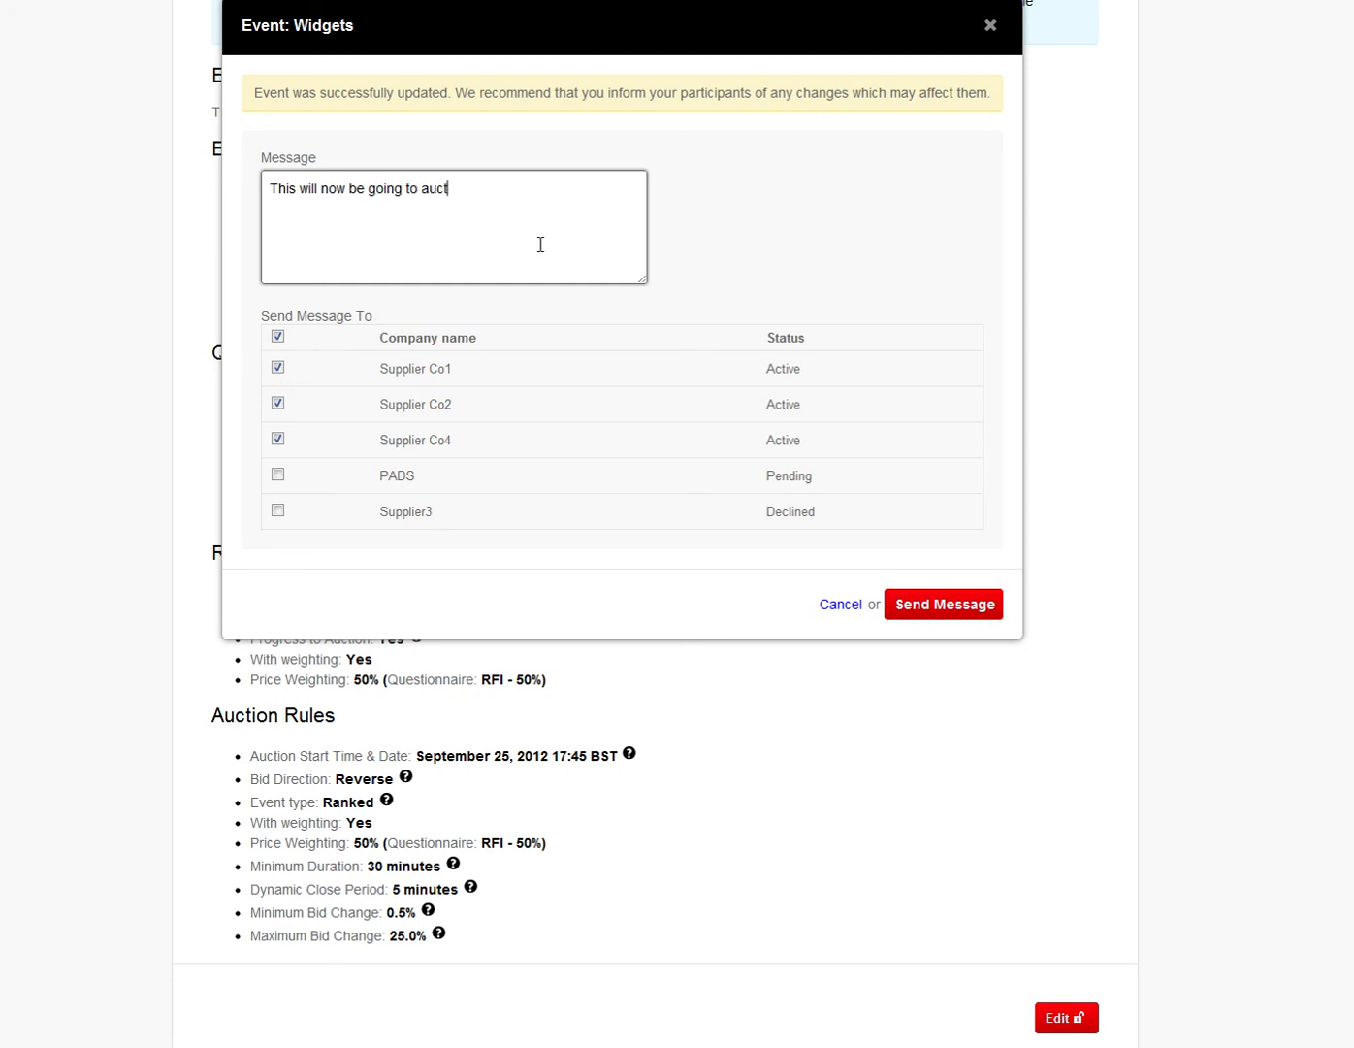
text(ion.)
click(961, 606)
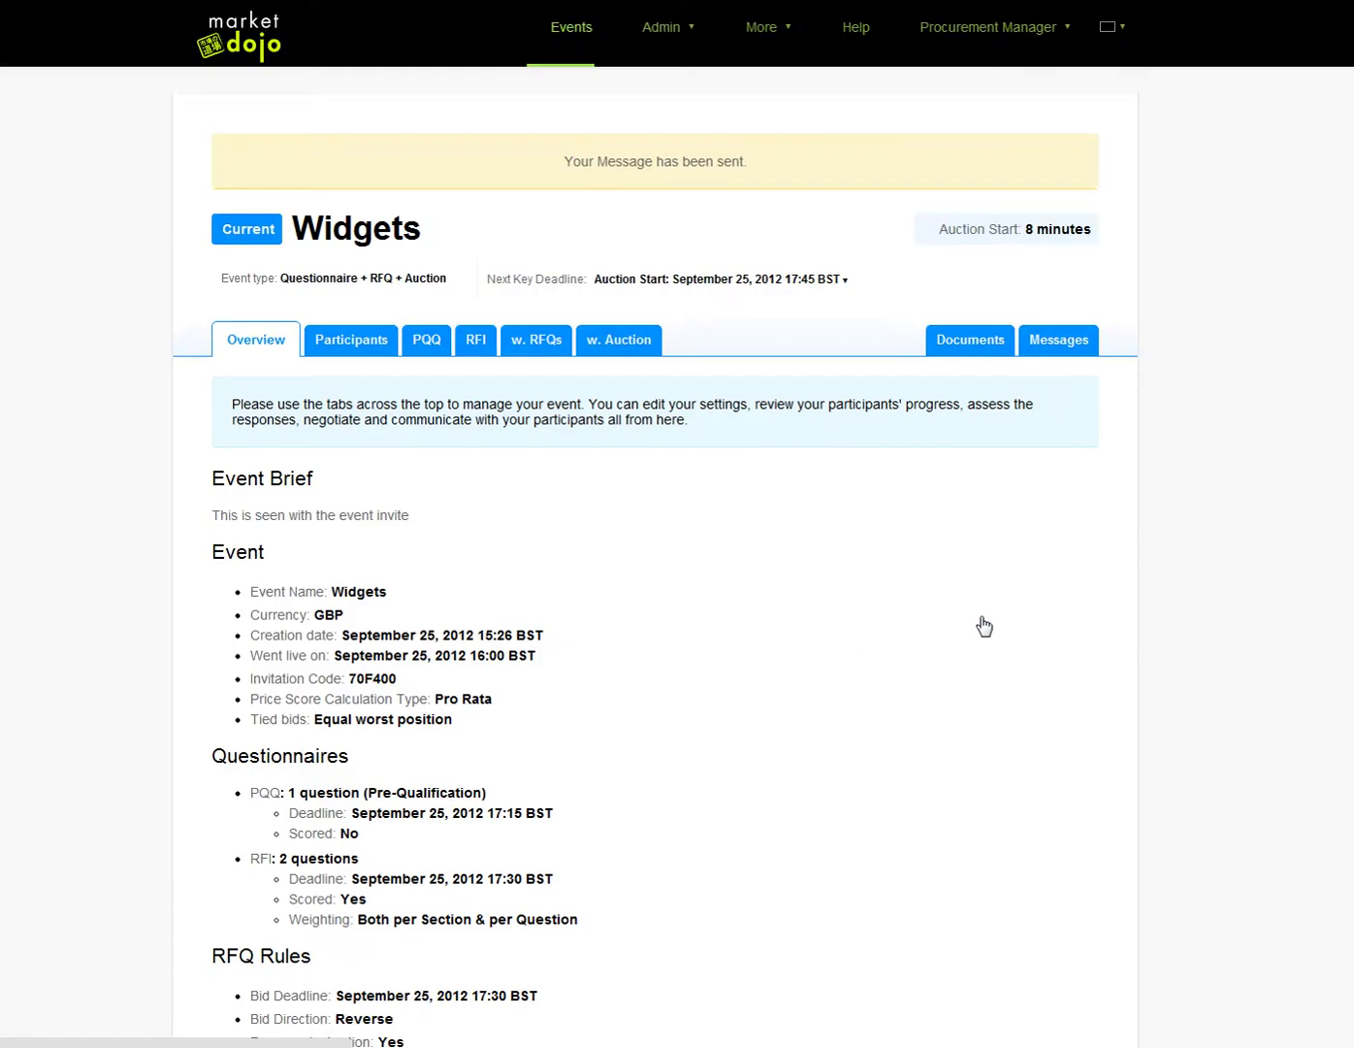
- Open the weighted auction page of the Widgets event
scroll(960, 612, up, 4)
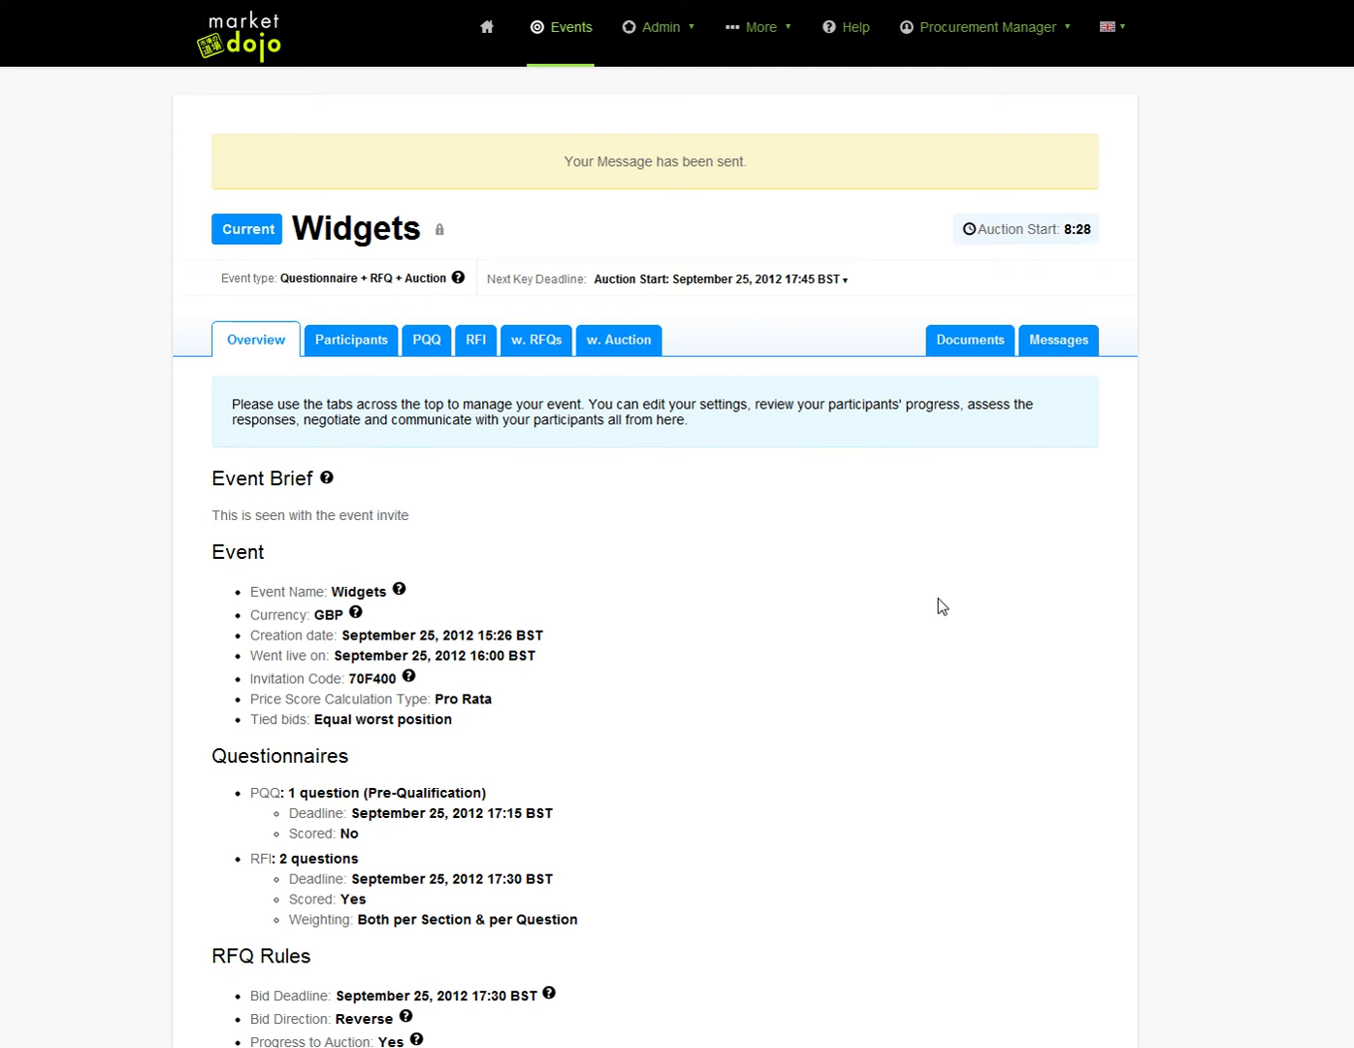
click(615, 342)
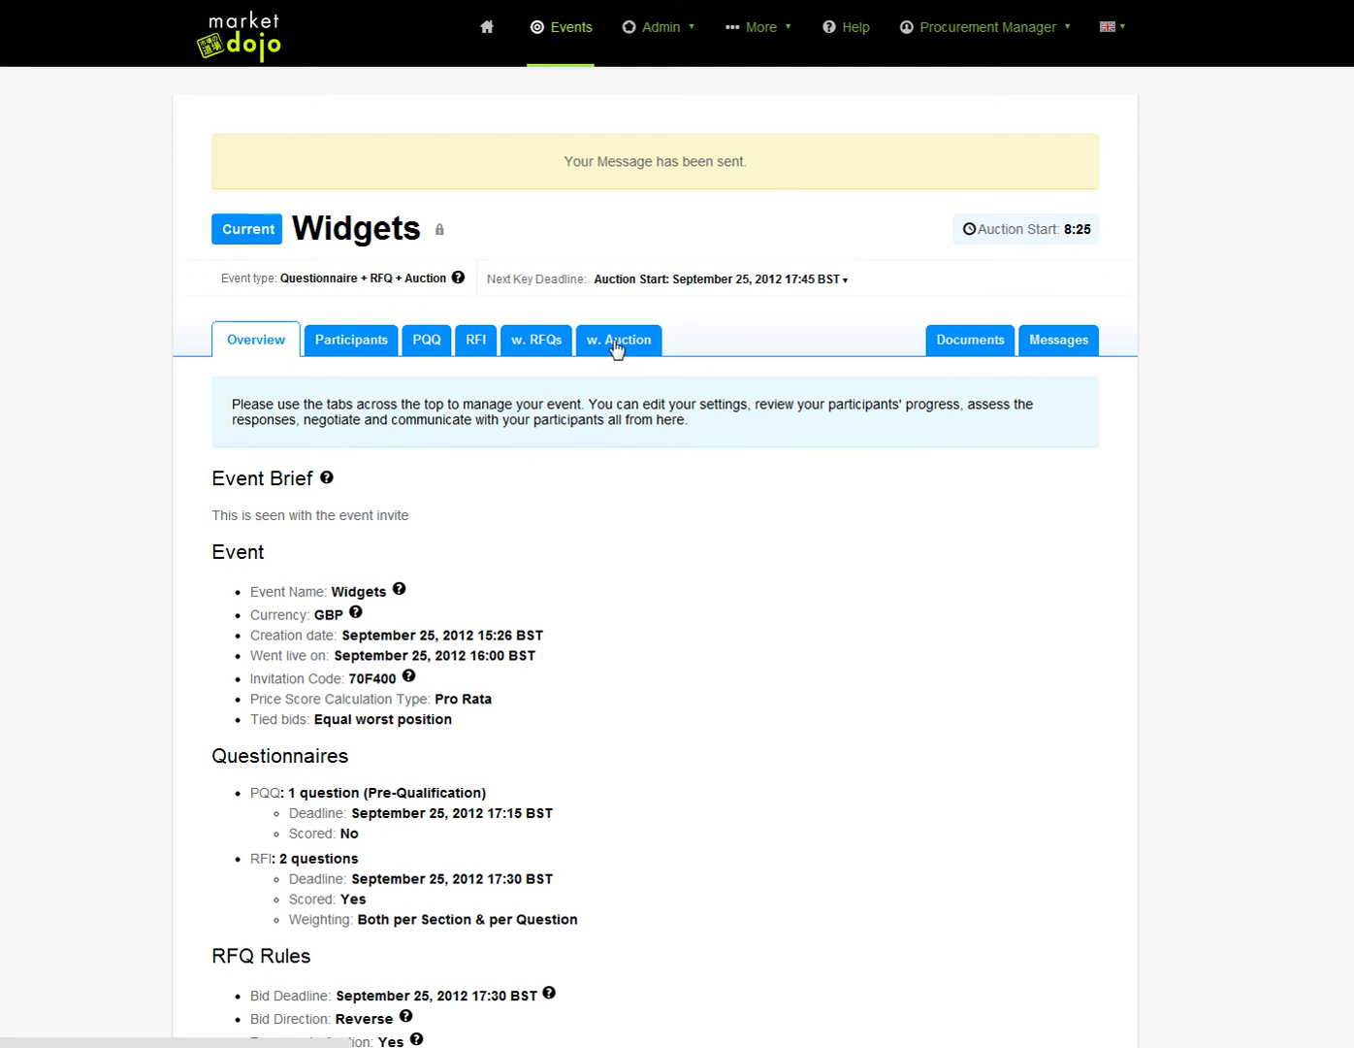